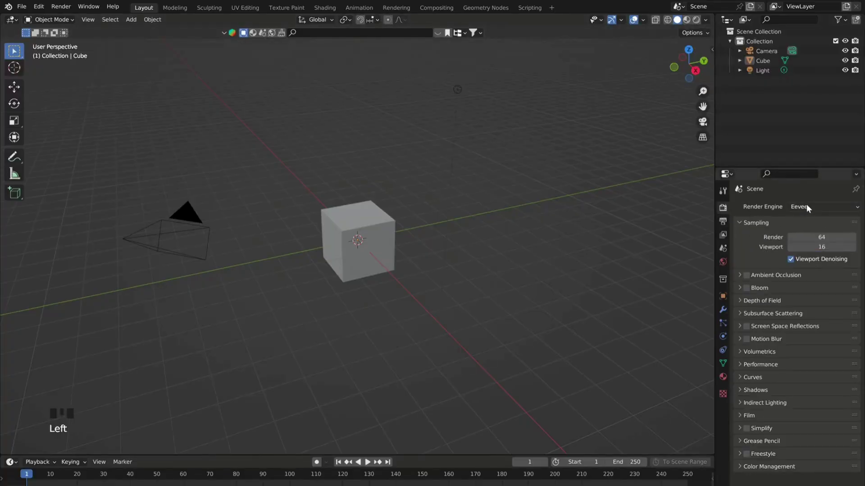
Step: Set the render engine to Eevee and replace the default cube with a UV sphere
left_click(806, 207)
left_click(812, 220)
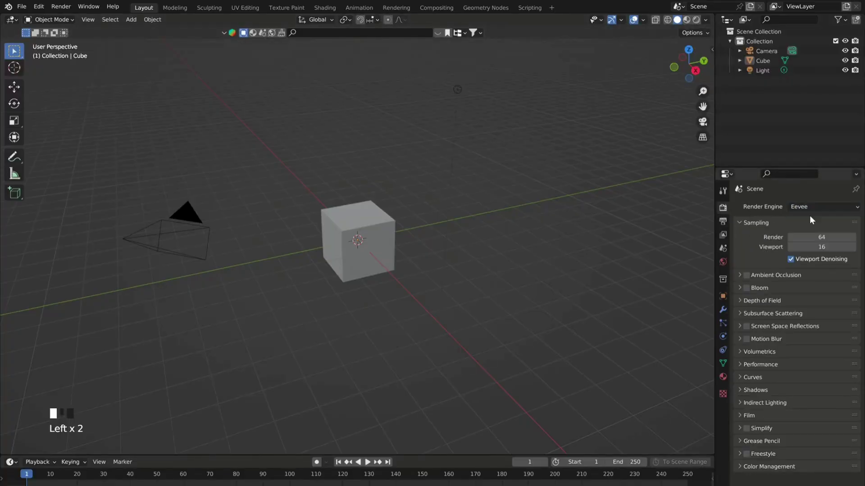
left_click(354, 223)
key("Delete")
key("shift+a")
mouse_move(366, 220)
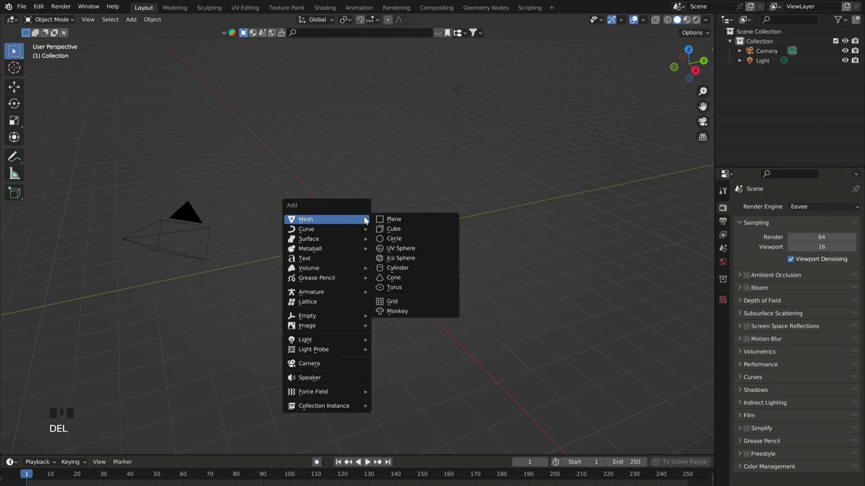
left_click(401, 248)
scroll(343, 251, "up", 3)
middle_click_drag(343, 251, 724, 237)
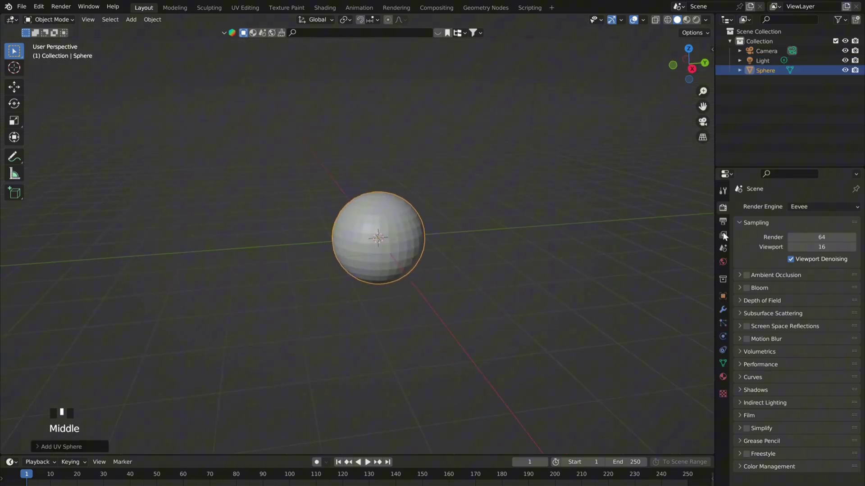
Step: Add a Subdivision Surface modifier to the sphere, apply it, and shade the sphere smooth
left_click(723, 309)
left_click(753, 208)
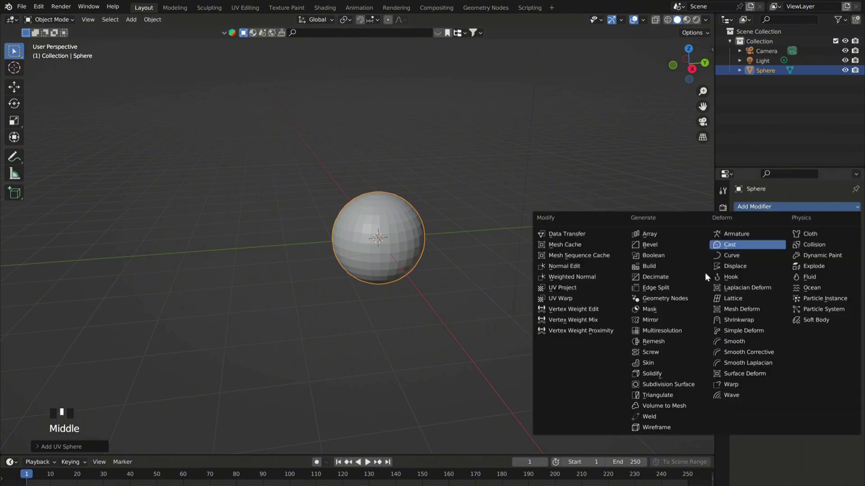
left_click(671, 386)
left_click(829, 222)
left_click(808, 236)
right_click(385, 224)
left_click(385, 225)
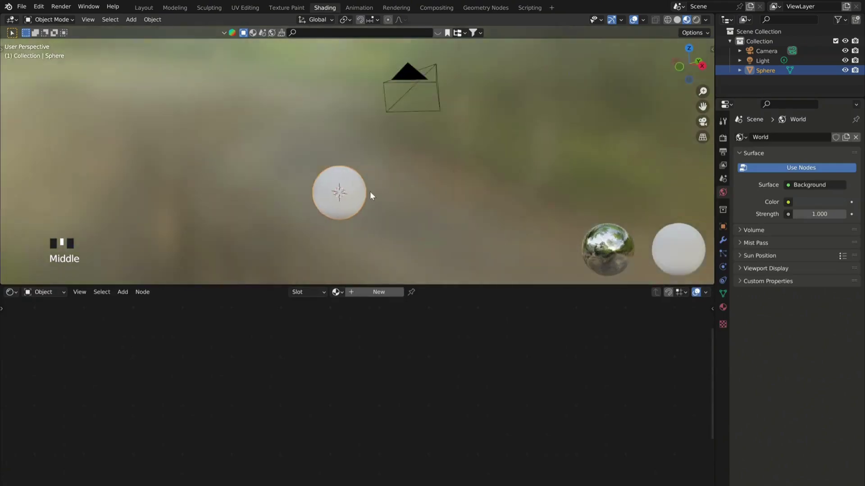
Step: Display the sphere with rendered viewport shading in the Shading workspace
mouse_move(369, 191)
middle_mouse_down()
mouse_move(360, 194)
mouse_move(408, 159)
middle_mouse_up()
left_click(696, 19)
scroll(387, 183, "up", 3)
Step: Create a new material for the sphere and remove its Principled BSDF node
left_click(373, 292)
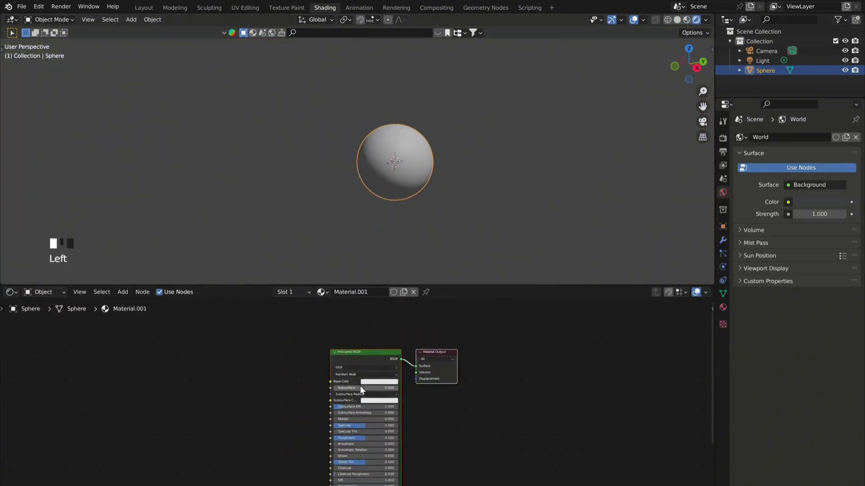
left_click_drag(439, 285, 441, 263)
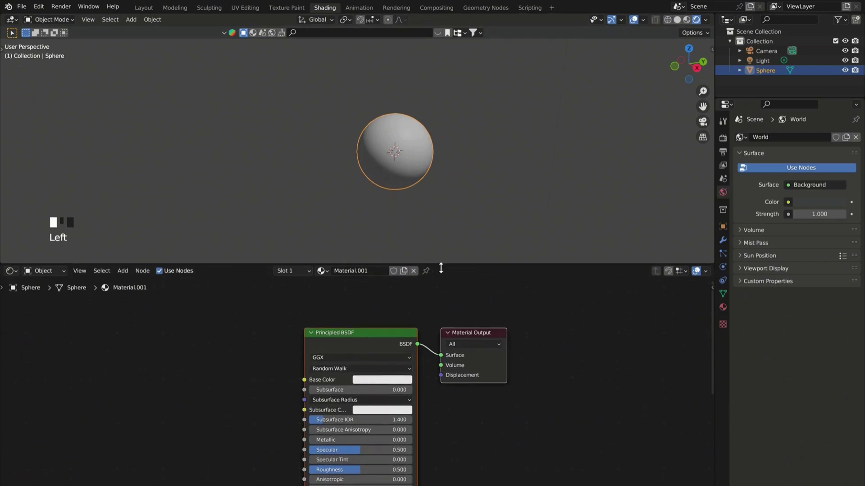
left_click(360, 332)
key("Delete")
scroll(374, 321, "down", 5)
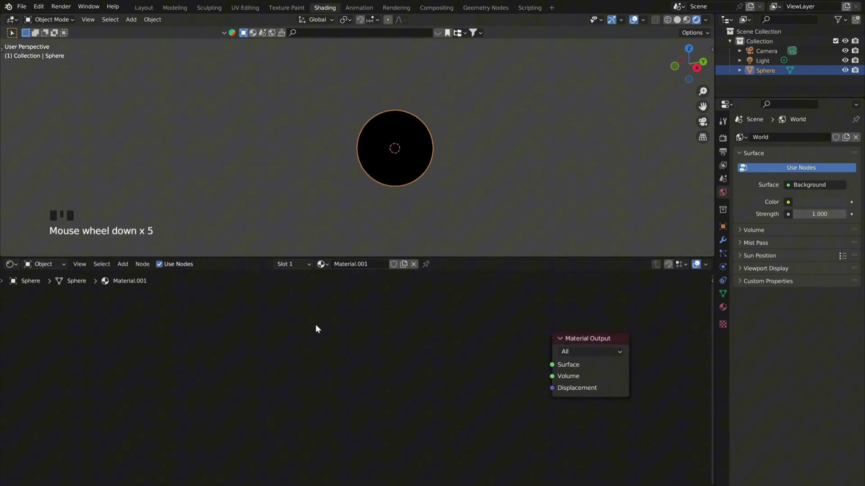
Step: Add a Diffuse BSDF node well before the Material Output in the sphere's material
key("shift+a")
left_click(301, 325)
type("dif")
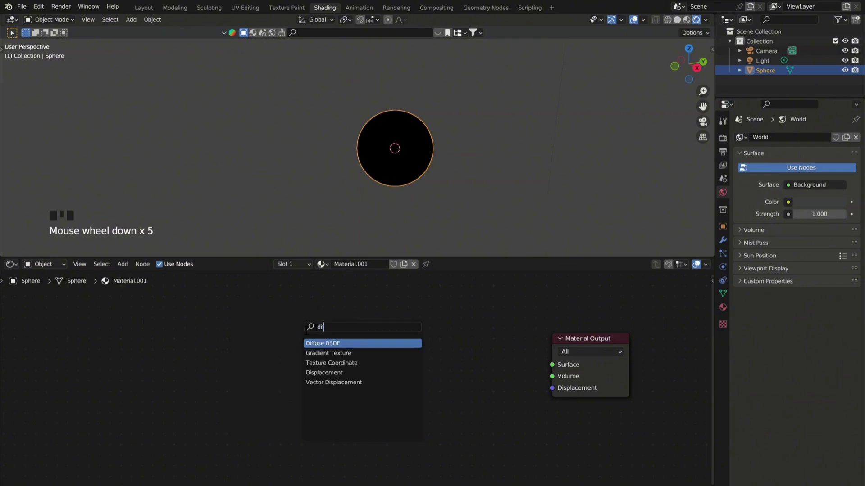
left_click(328, 344)
left_click(210, 369)
scroll(243, 344, "down", 4)
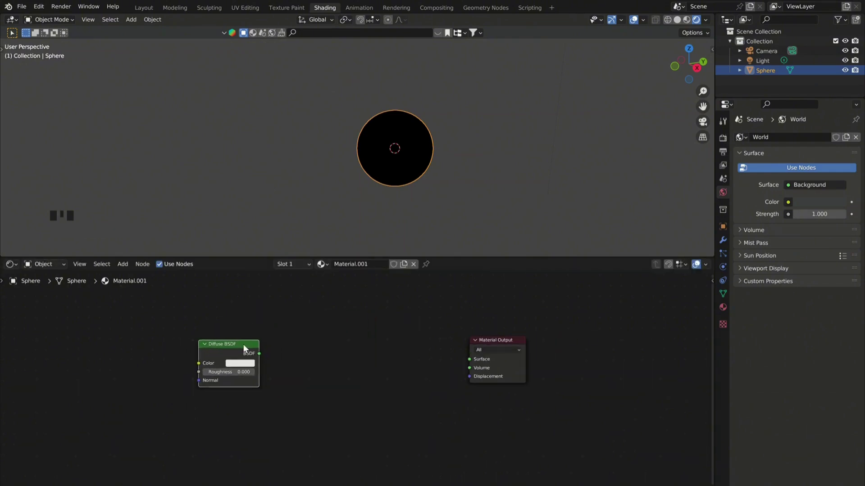
left_click_drag(243, 344, 219, 347)
Step: Add a Shader to RGB node and connect the Diffuse BSDF output to its Shader input
key("shift+a")
left_click(336, 334)
type("shader")
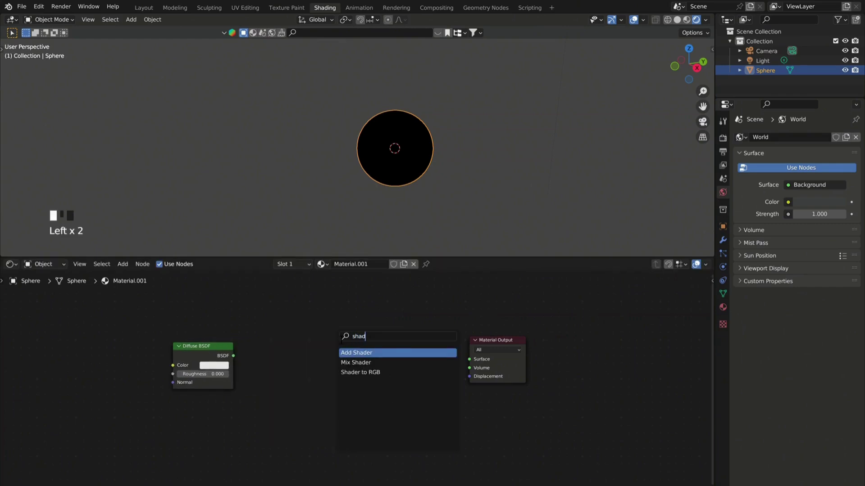
left_click(369, 372)
left_click(313, 411)
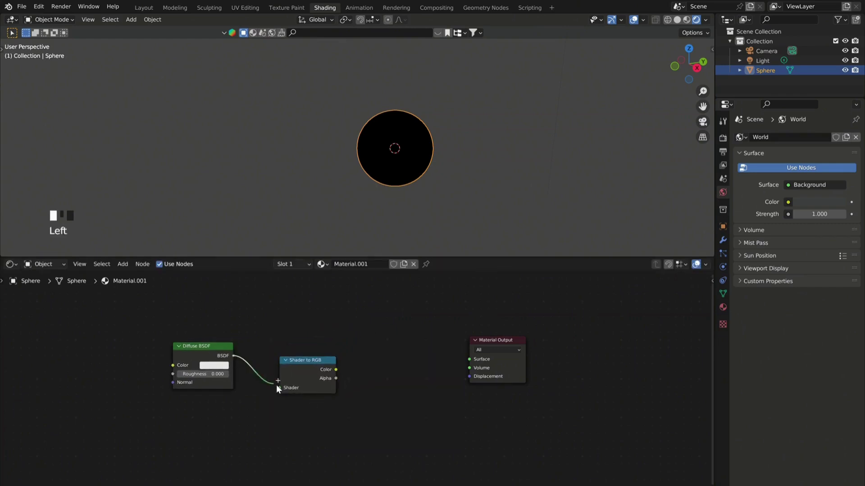
left_click_drag(277, 386, 279, 388)
left_click_drag(303, 376, 299, 367)
Step: Add a Color Ramp node and connect the Shader to RGB color output to its Fac input
key("shift+a")
left_click(392, 352)
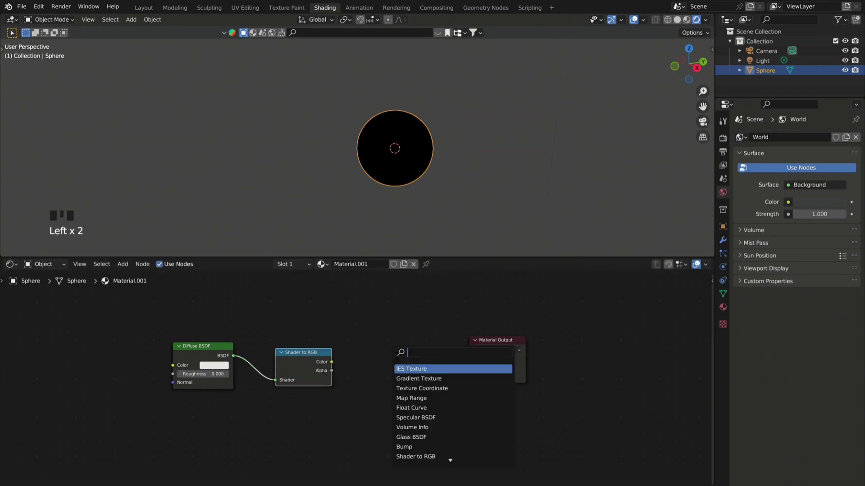
type("color")
key("Down")
key("Return")
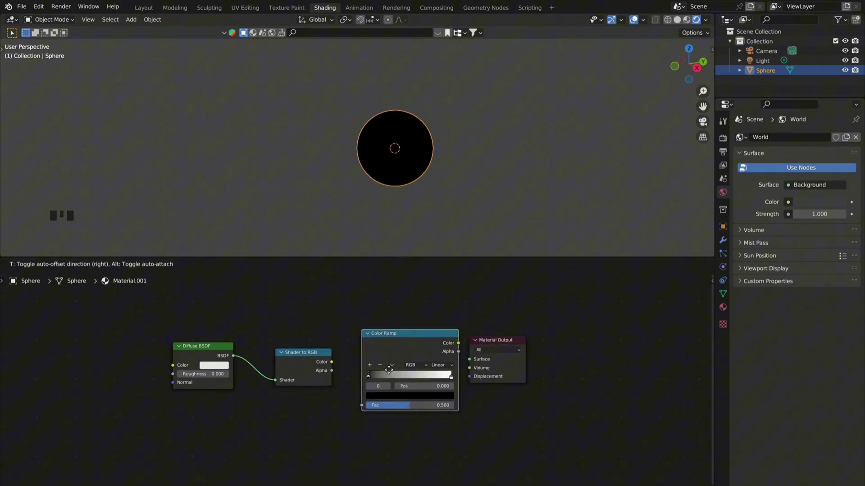
left_click(382, 370)
left_click_drag(359, 400, 355, 404)
Step: Make room for the Material Output node and connect the Color Ramp's color to its Surface input
left_click_drag(486, 377, 508, 375)
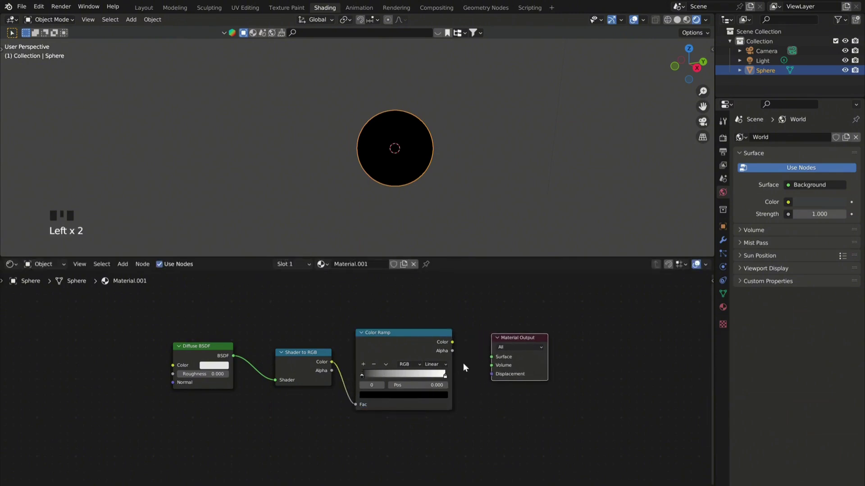
left_click_drag(432, 353, 438, 354)
left_click_drag(490, 356, 490, 356)
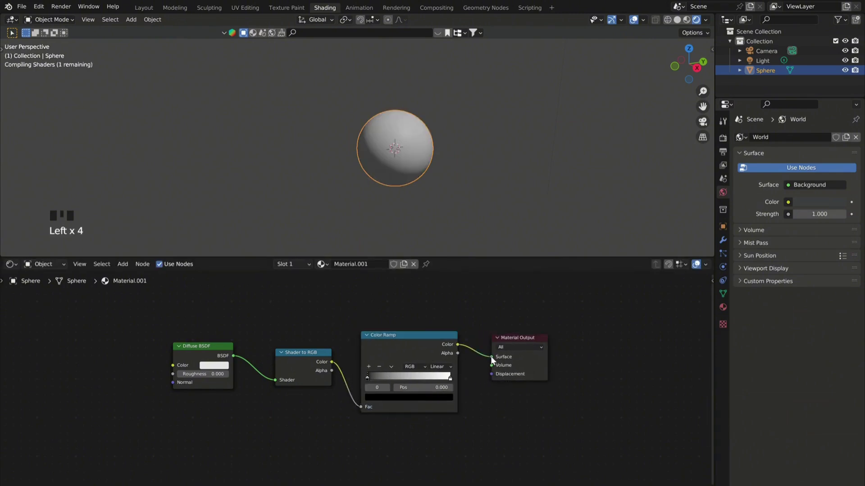
Step: Set the Color Ramp to Constant interpolation and move its white stop close to the black stop
left_click(445, 367)
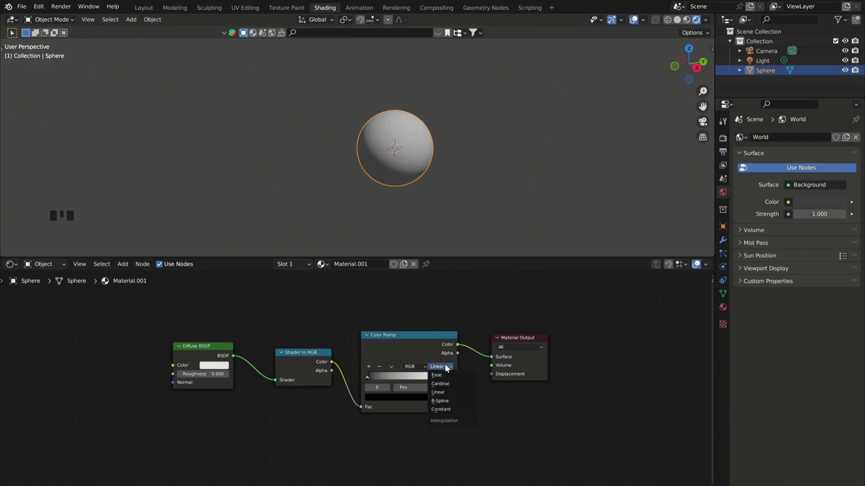
left_click(450, 410)
left_click_drag(448, 377, 385, 392)
mouse_move(401, 177)
middle_mouse_down()
mouse_move(317, 171)
mouse_move(412, 170)
middle_mouse_up()
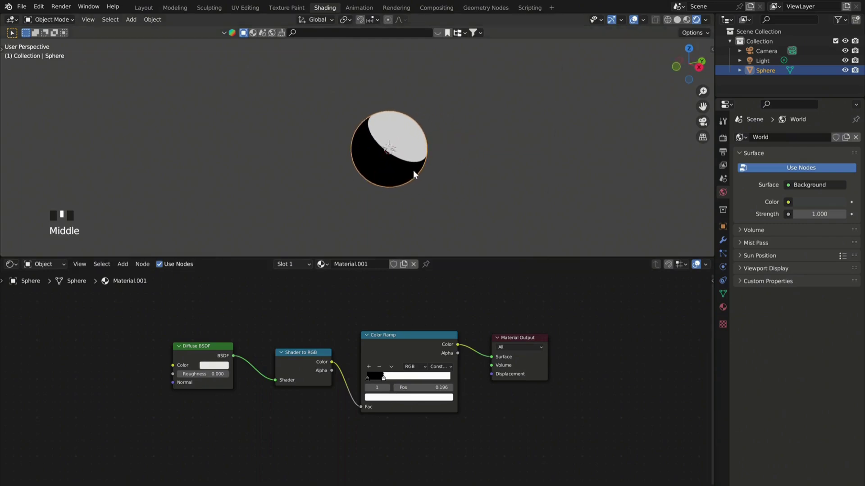
scroll(406, 153, "up", 3)
mouse_move(383, 379)
left_mouse_down()
mouse_move(375, 381)
mouse_move(393, 376)
left_mouse_up()
Step: Add a third stop to the Color Ramp and place it at position 0.239, beyond the white stop
scroll(382, 380, "up", 4)
left_click(345, 345)
mouse_move(367, 123)
middle_mouse_down()
mouse_move(402, 127)
mouse_move(376, 129)
middle_mouse_up()
left_click(405, 377)
scroll(405, 377, "down", 6)
Step: Color the Color Ramp's last stop light orange at full brightness for the sphere's highlight
left_click(428, 399)
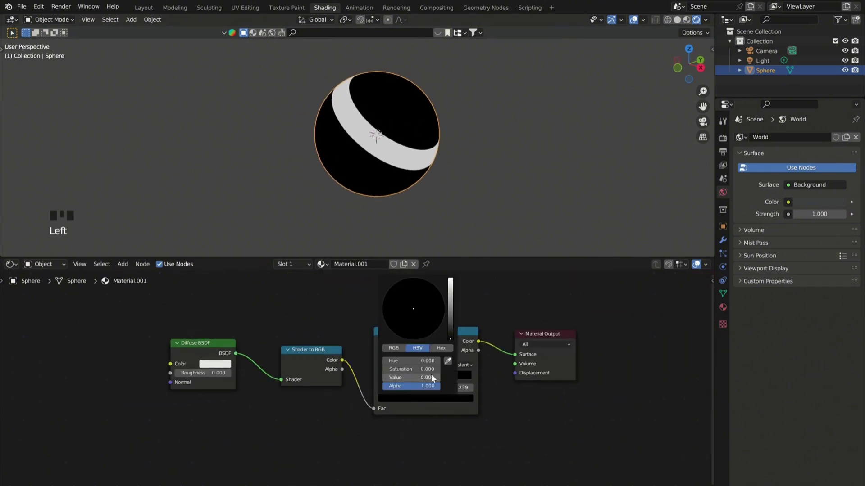
left_click(447, 398)
left_click_drag(450, 333, 450, 279)
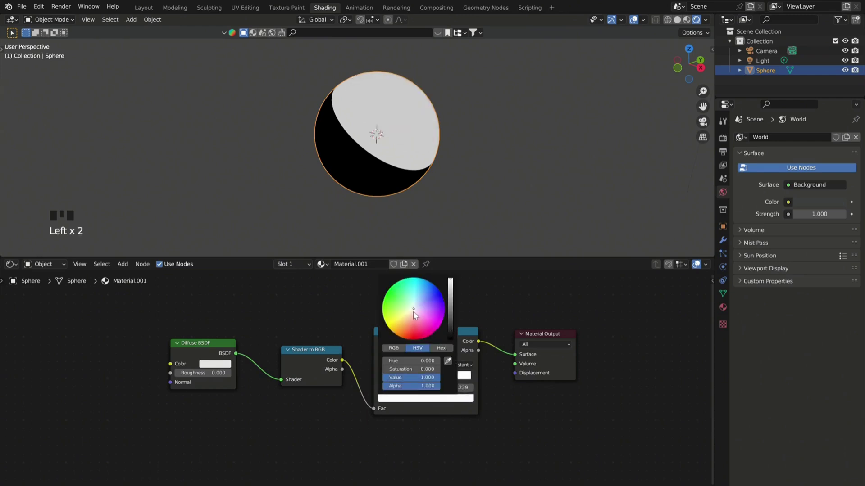
left_click_drag(413, 312, 408, 325)
Step: Color the middle stop a darker orange, starting from a sample of the highlight color
left_click(387, 377)
left_click(404, 399)
left_click(448, 363)
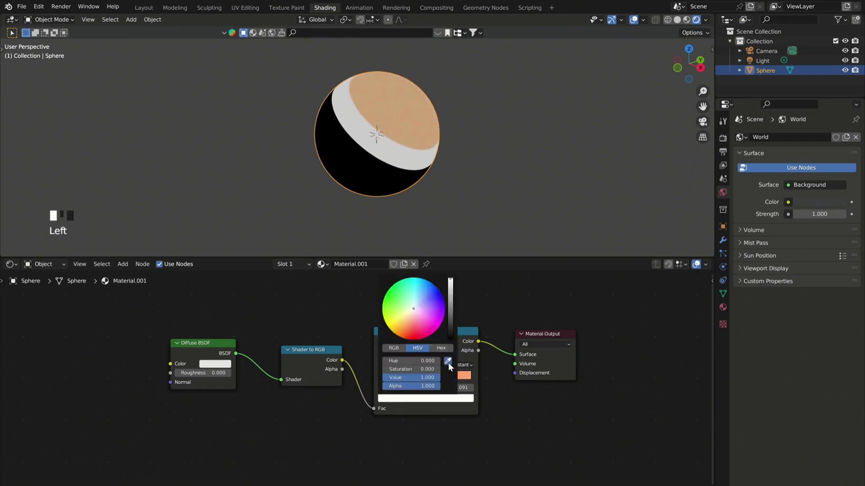
left_click(448, 361)
left_click(393, 331)
left_click_drag(401, 327, 405, 330)
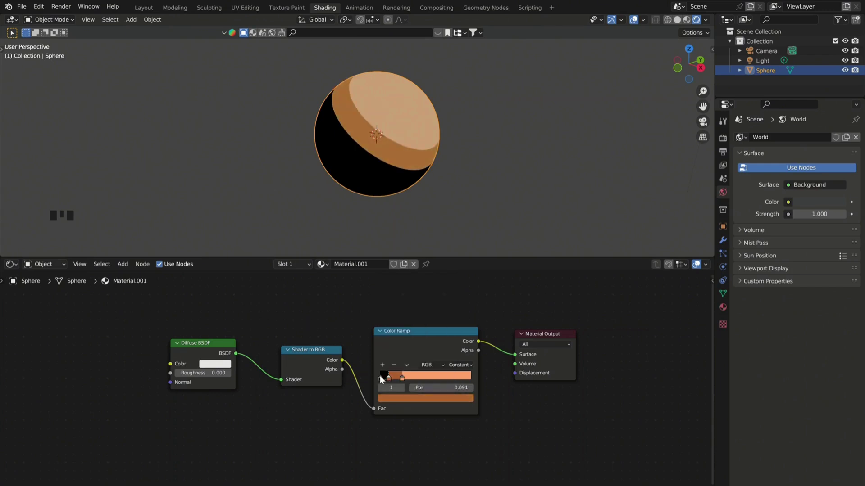
Step: Color the first stop dark brown with hue 0.031, saturation 0.939 and value 0.169, based on the sampled orange
left_click(382, 377)
left_click(401, 400)
left_click(448, 361)
left_click(392, 377)
left_click(405, 398)
left_click_drag(450, 303, 450, 311)
left_click_drag(405, 330, 405, 332)
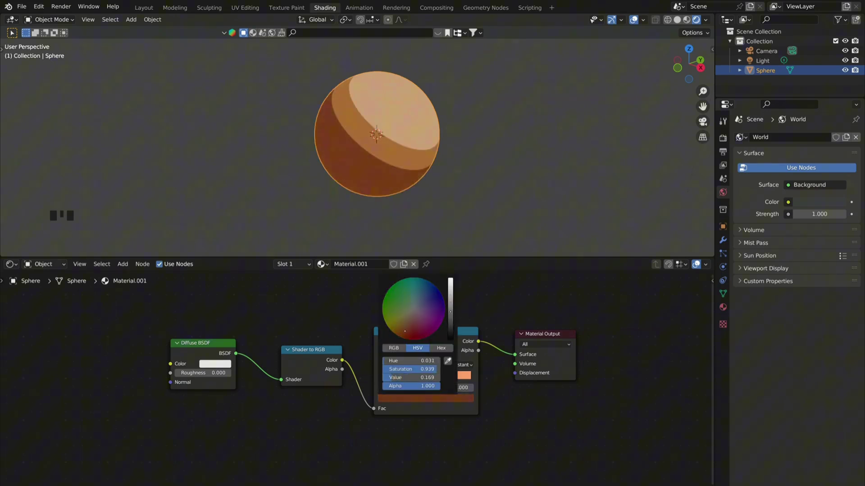
Step: Widen the mid-tone band by moving the highlight stop further along and the middle stop to 0.085
left_click_drag(402, 378, 415, 378)
left_click_drag(389, 378, 390, 377)
left_click(435, 194)
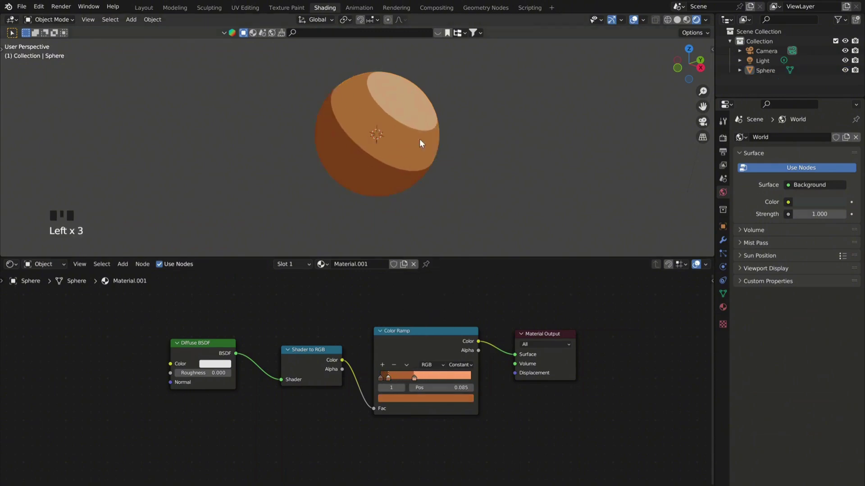
middle_click_drag(420, 138, 380, 131)
scroll(379, 131, "up", 3)
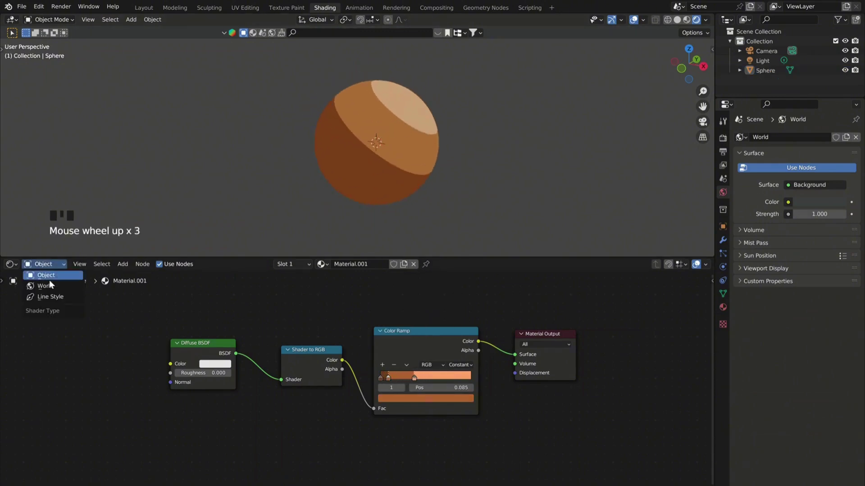
Step: Set the world background color to blue with hue 0.581, saturation 0.778 and value 0.375
left_click(47, 286)
left_click(401, 357)
left_click_drag(465, 283, 464, 254)
left_click_drag(427, 267, 433, 253)
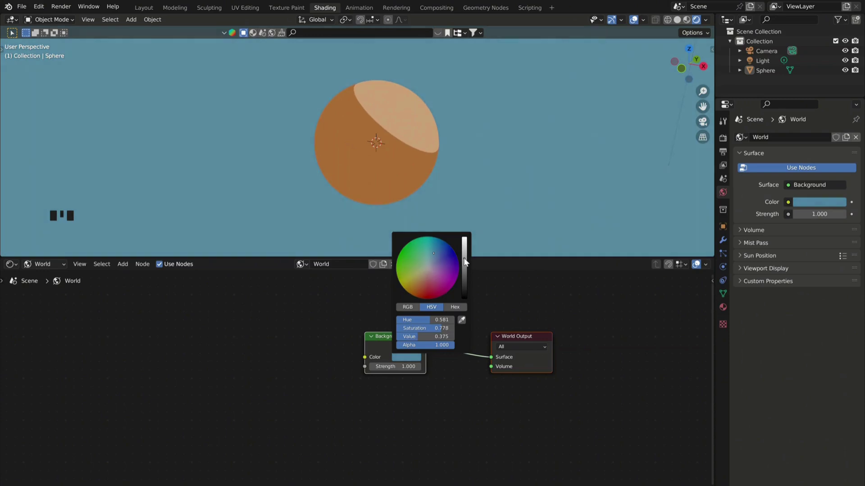
Step: Return to the sphere's material and rebalance its bands, moving the middle stop further along and the highlight stop to 0.447
left_click(45, 264)
left_click(41, 274)
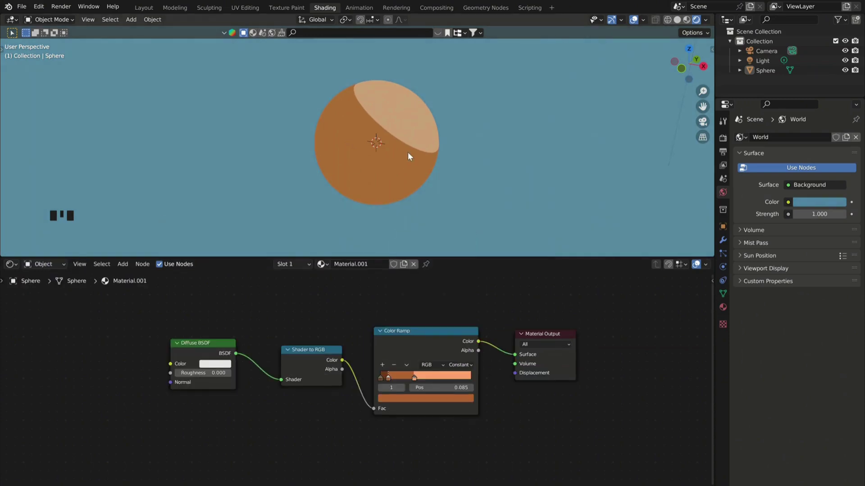
left_click(407, 152)
left_click(387, 375)
left_click_drag(388, 374, 429, 377)
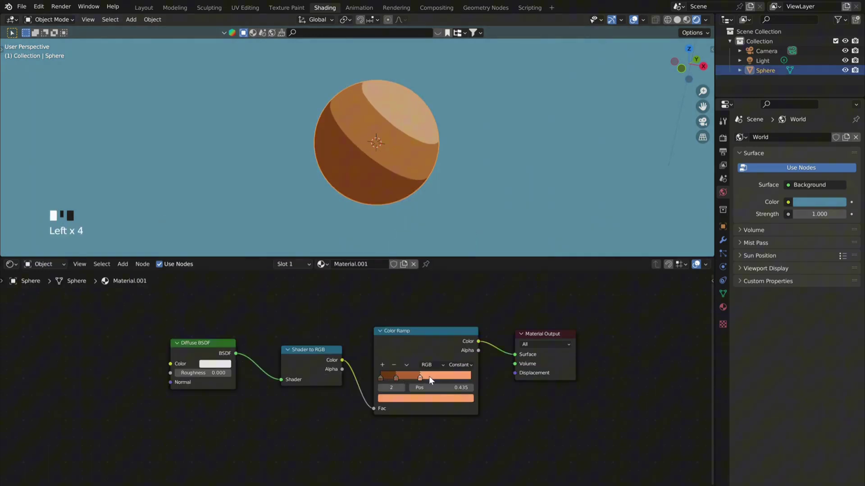
scroll(368, 164, "down", 2)
middle_click_drag(368, 164, 322, 151)
left_click(430, 154)
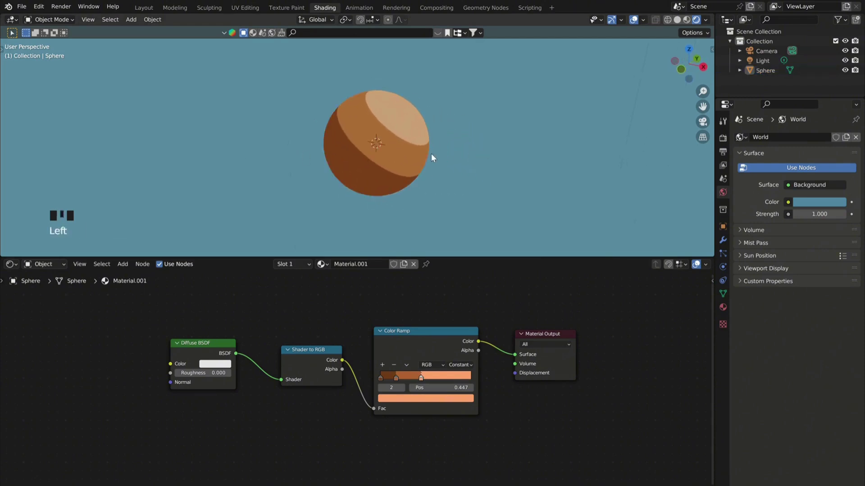
middle_click_drag(431, 153, 395, 147)
Step: Show the Layout workspace in rendered shading and add a Solidify modifier to the sphere
left_click_drag(463, 257, 464, 270)
left_click(144, 7)
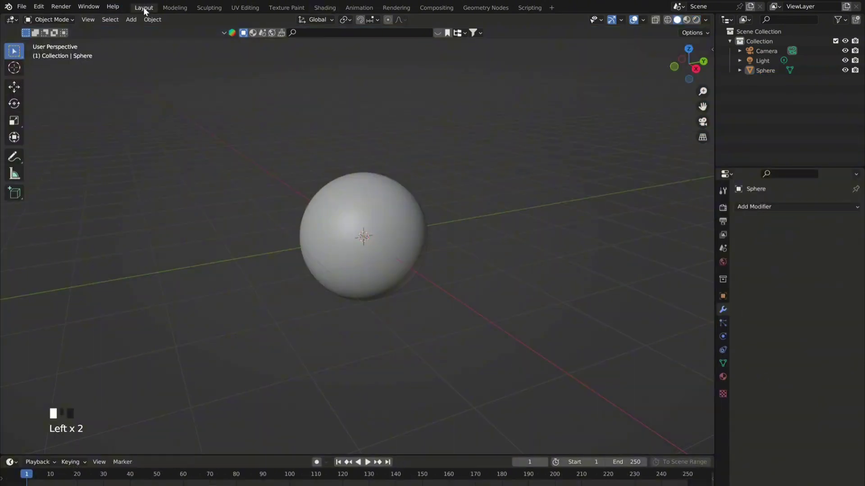
left_click(697, 20)
scroll(363, 189, "down", 2)
mouse_move(363, 189)
middle_mouse_down()
mouse_move(425, 195)
mouse_move(322, 224)
middle_mouse_up()
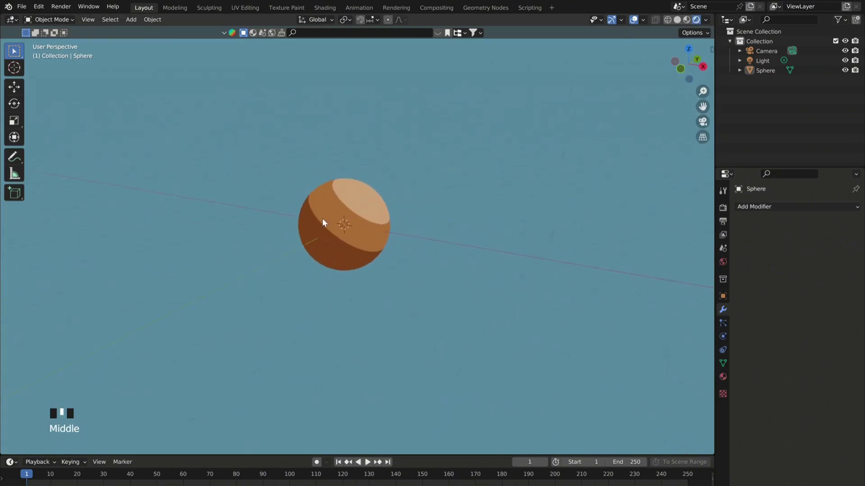
scroll(323, 224, "up", 1)
left_click(742, 207)
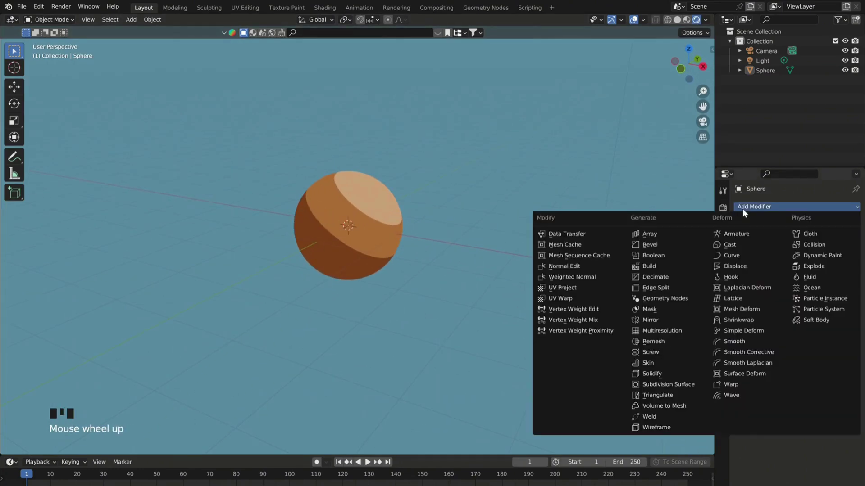
left_click(660, 372)
Step: Add a second material slot with a new material in the Shading workspace and delete its Principled BSDF node
left_click(324, 8)
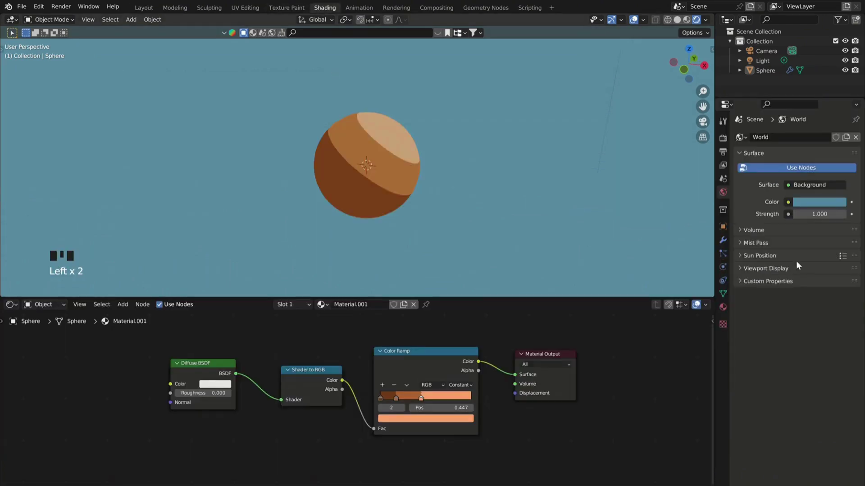
left_click(856, 138)
left_click(795, 196)
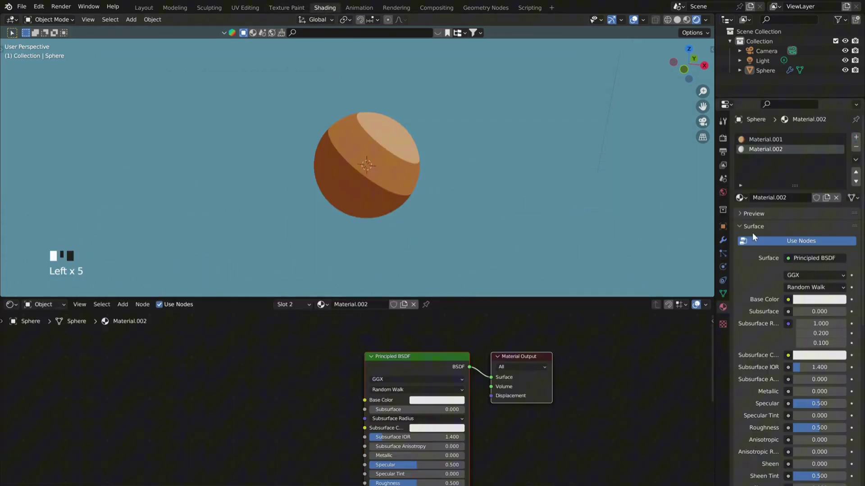
left_click_drag(453, 302, 454, 265)
left_click(417, 347)
key("x")
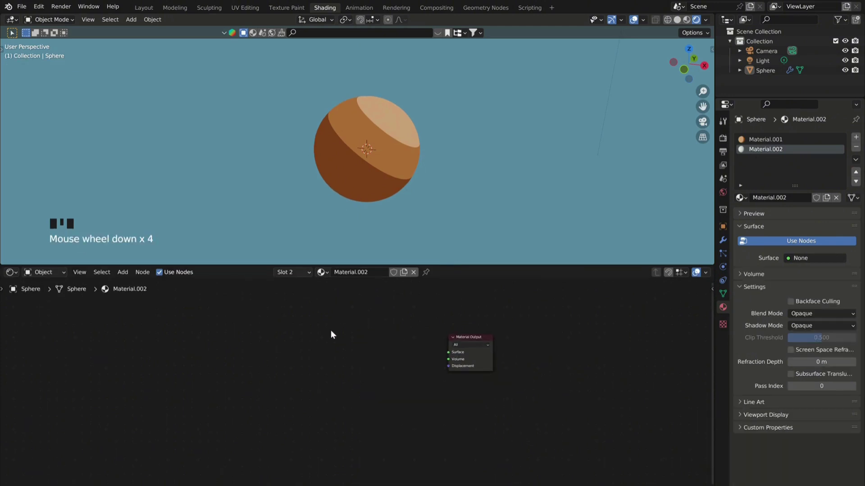
Step: Connect a black Emission shader to the outline material's Surface output and enable Backface Culling for that material
key("shift+a")
type("emission")
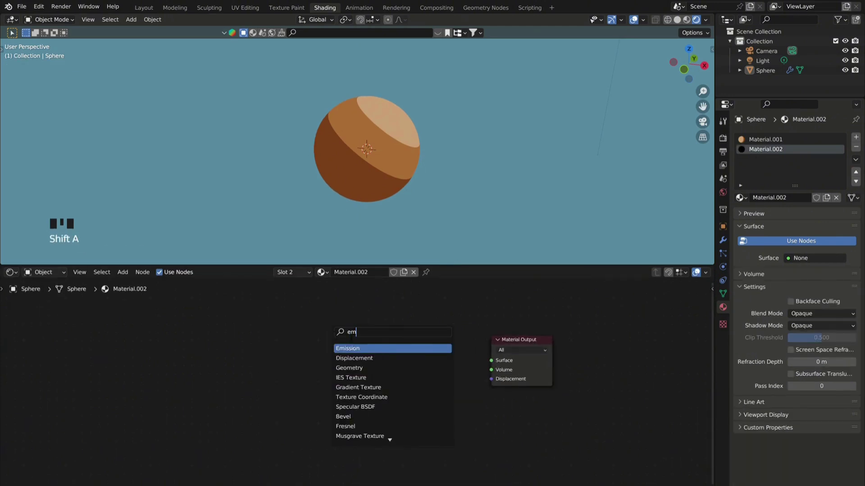
key("Return")
left_click(398, 365)
left_click_drag(474, 366, 478, 365)
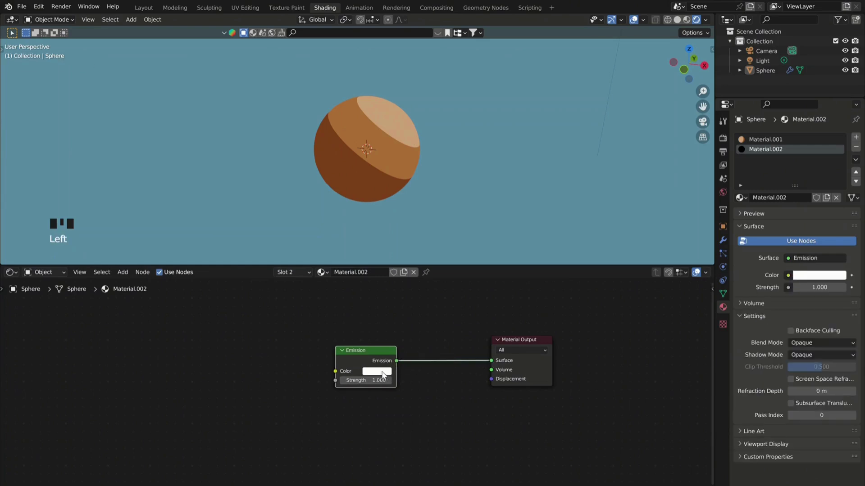
left_click(380, 370)
left_click_drag(435, 264, 435, 314)
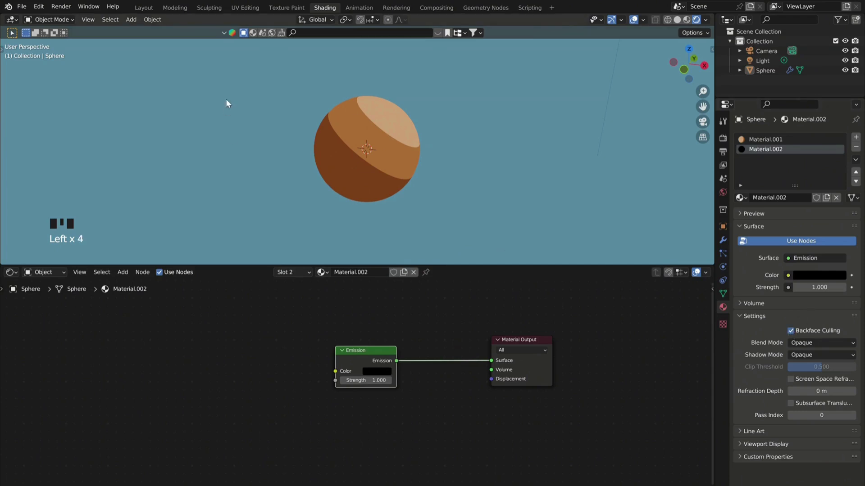
Step: Return to the sphere's Solidify modifier in the Layout workspace, set thickness to -0.01 m and enable Flip and High Quality normals
left_click(144, 8)
left_click(360, 202)
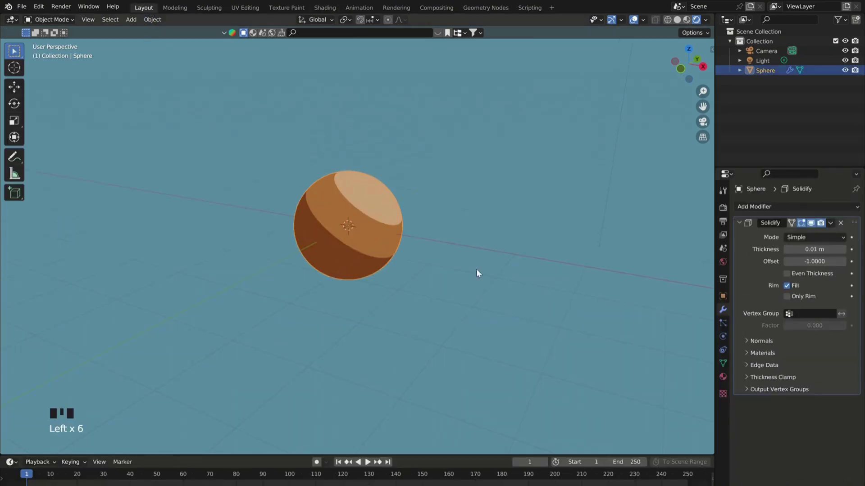
left_click(786, 249)
left_click(786, 249)
left_click(786, 249)
left_click(761, 341)
left_click(786, 355)
left_click(787, 366)
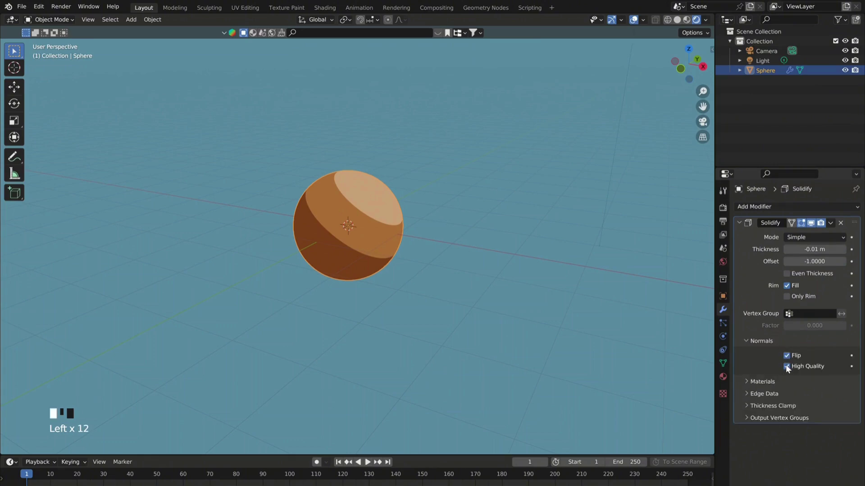
Step: Set the Solidify modifier's material offset to 1 and its thickness to -0.03 m
left_click(762, 382)
left_click(480, 203)
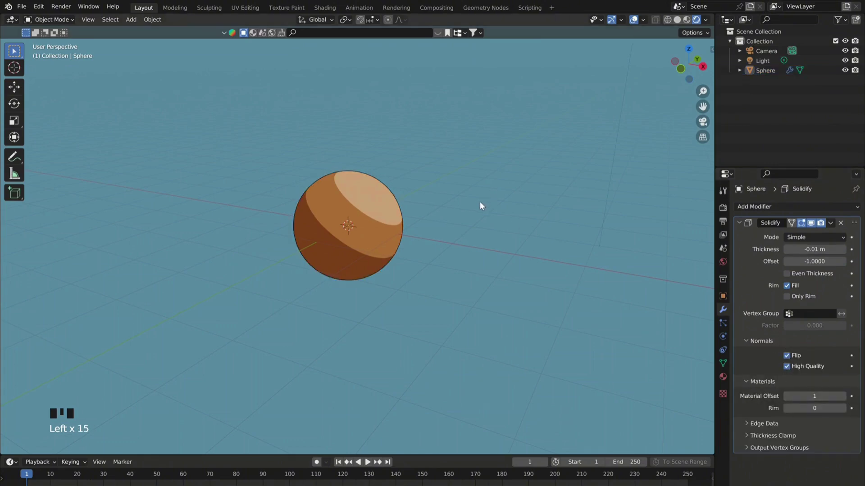
left_click(786, 249)
left_click(786, 249)
mouse_move(355, 205)
middle_mouse_down()
mouse_move(269, 201)
mouse_move(368, 205)
mouse_move(353, 218)
mouse_move(295, 213)
mouse_move(353, 200)
middle_mouse_up()
scroll(338, 215, "up", 4)
scroll(337, 214, "down", 3)
scroll(352, 204, "down", 2)
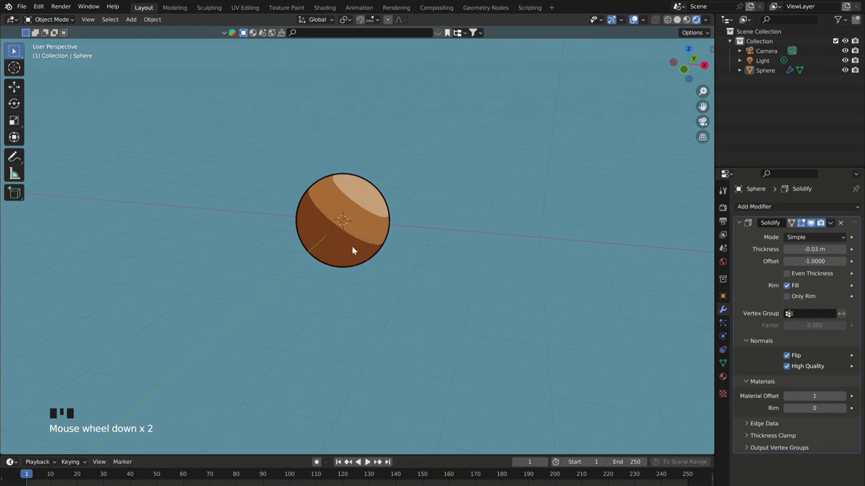
Step: Add a plane, scale it up as a floor and move it down to the base of the sphere
key("shift+a")
mouse_move(371, 233)
left_click(420, 231)
key("s")
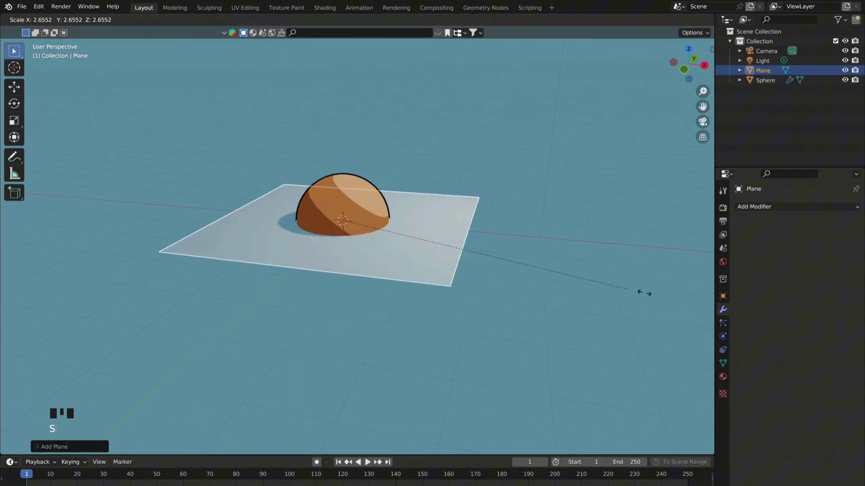
left_click(370, 219)
left_click(12, 87)
left_click_drag(344, 181, 344, 228)
mouse_move(354, 212)
middle_mouse_down()
mouse_move(277, 211)
mouse_move(358, 213)
middle_mouse_up()
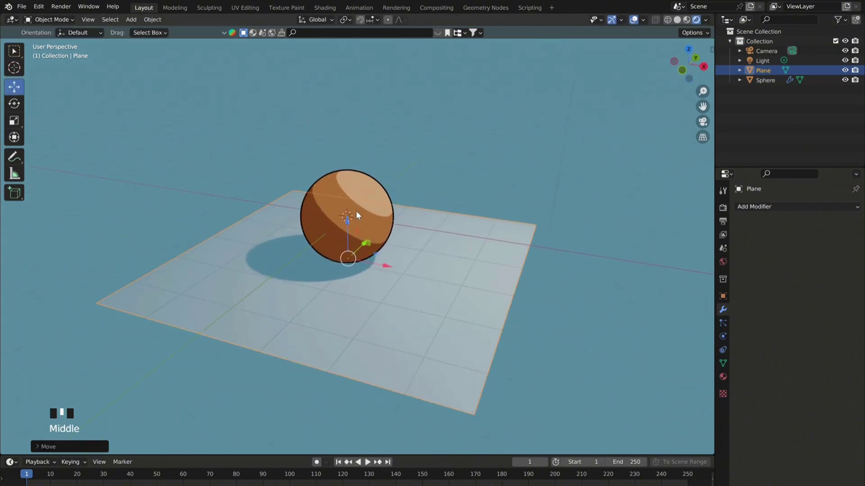
Step: Create a new material for the plane in the Shading workspace and replace its Principled BSDF with a Diffuse BSDF node
left_click(320, 9)
left_click(380, 275)
left_click(392, 342)
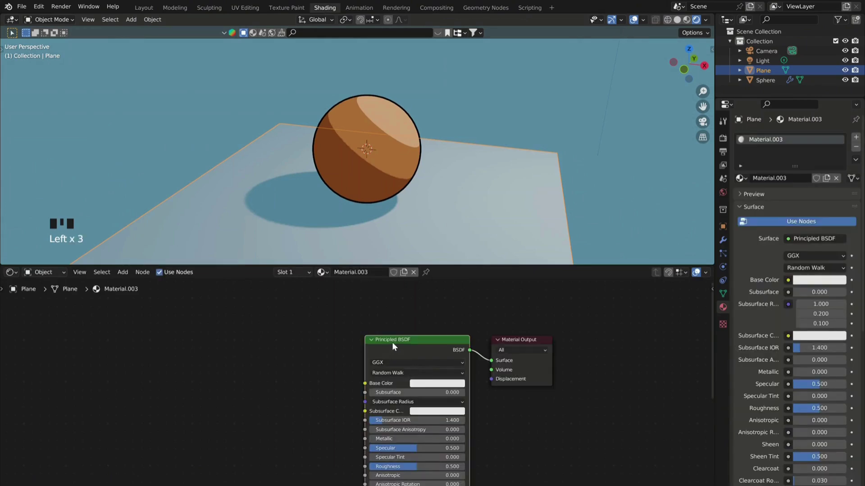
key("Delete")
key("shift+a")
left_click(371, 338)
type("d")
left_click(403, 364)
left_click(192, 366)
Step: Add a Shader to RGB node and feed the Diffuse BSDF into it
key("shift+a")
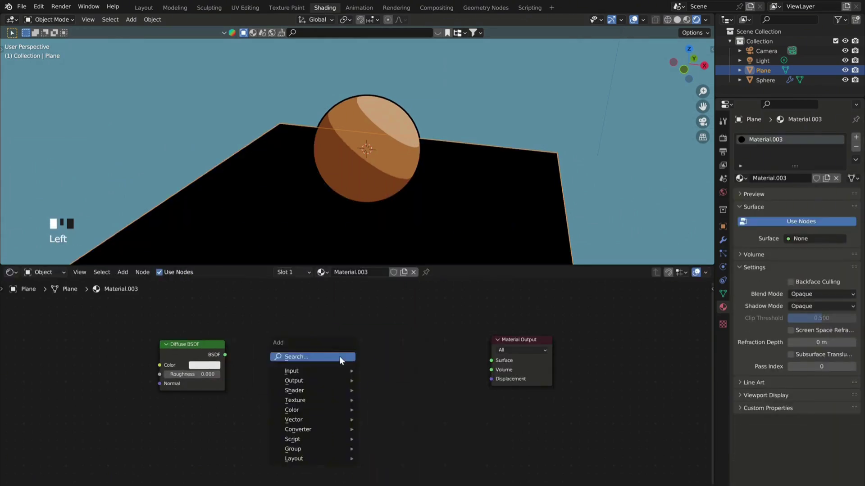
left_click(341, 358)
type("shad")
left_click(372, 394)
left_click_drag(226, 355, 264, 378)
Step: Link a Color Ramp between Shader to RGB and Material Output, using Constant interpolation with the light stop at 0.284
key("shift+a")
left_click(389, 356)
type("colo")
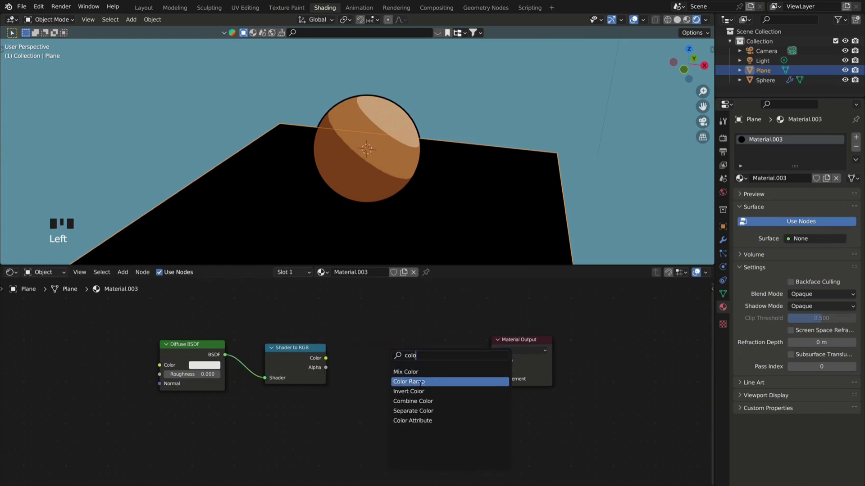
left_click(419, 381)
left_click(404, 366)
left_click_drag(326, 358, 352, 404)
left_click_drag(325, 358, 352, 404)
left_click(439, 362)
left_click_drag(457, 338, 378, 381)
left_click(450, 407)
Step: Color the ramp's light stop by sampling the background blue and shifting it toward a muted violet-blue
left_click(406, 395)
left_click(430, 361)
left_click(468, 112)
left_click(405, 395)
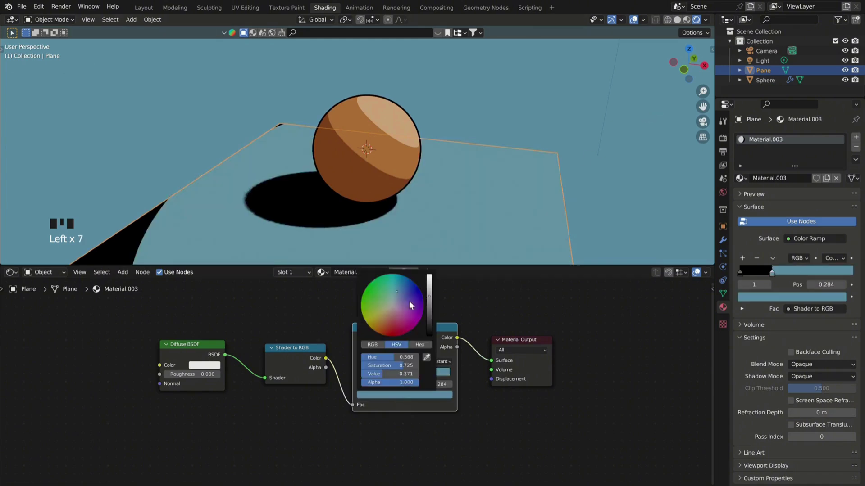
left_click_drag(409, 305, 429, 310)
Step: Give the ramp's shadow stop a darker shade of the sampled floor color and move the light stop to 0.205
left_click(359, 374)
left_click(399, 394)
left_click(426, 357)
left_click(443, 372)
left_click(399, 394)
scroll(433, 180, "down", 3)
middle_click_drag(433, 172, 423, 207)
left_click_drag(385, 376, 377, 376)
middle_click_drag(423, 166, 474, 143)
left_click(475, 142)
Step: Return to the Layout workspace and, in the render shadow settings, disable Soft Shadows and enable High Bit Depth
left_click(144, 8)
scroll(208, 59, "up", 2)
scroll(356, 211, "down", 2)
middle_click_drag(355, 211, 357, 214)
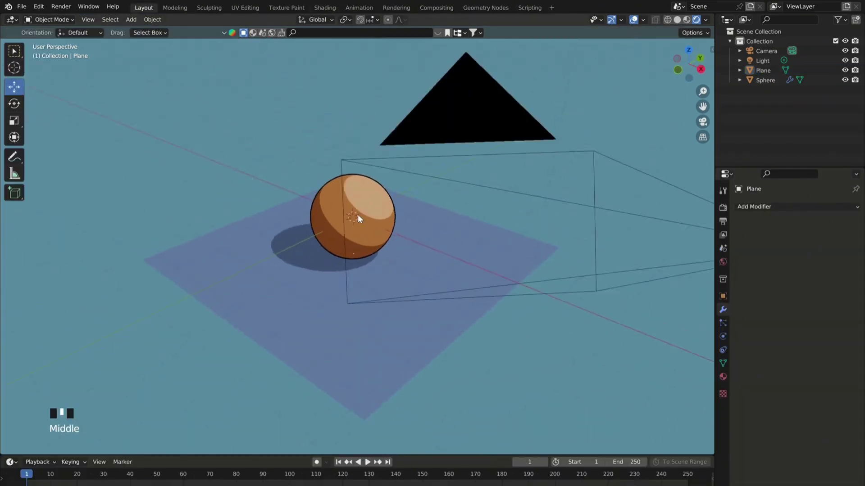
scroll(351, 221, "up", 2)
scroll(346, 226, "up", 1)
left_click(723, 208)
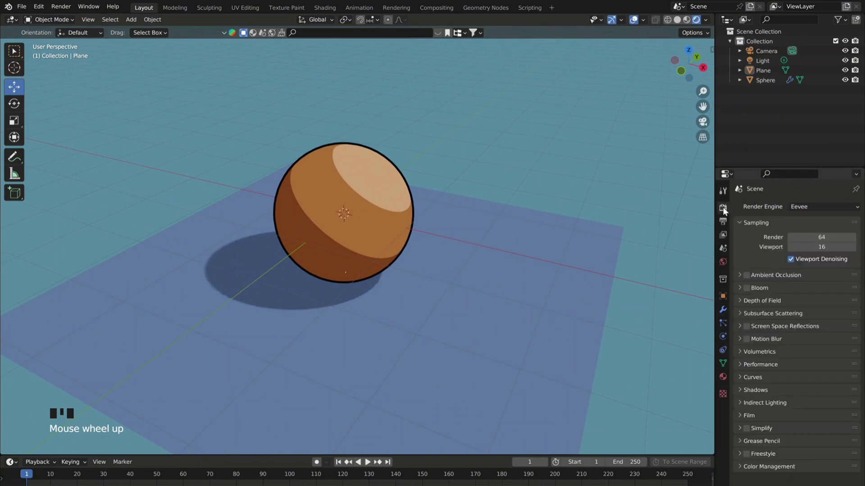
left_click(785, 391)
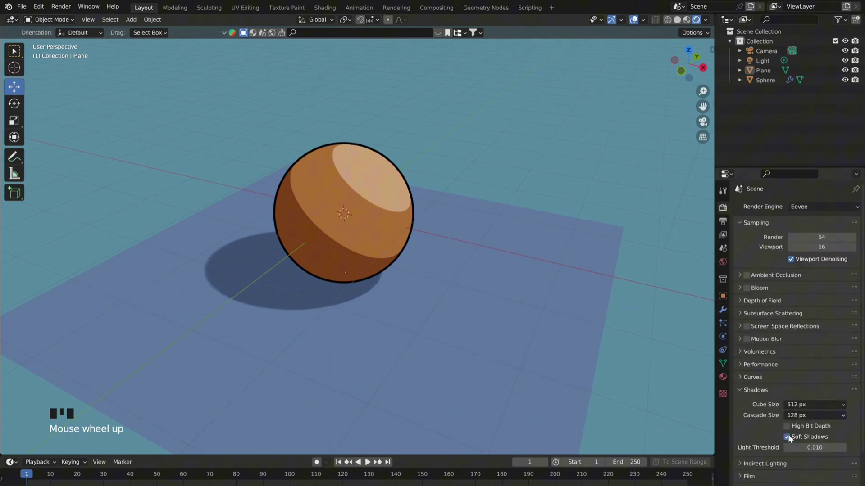
left_click(787, 426)
Step: Set the cube shadow size to 2048 px with a cascade size of 128 px
left_click(797, 406)
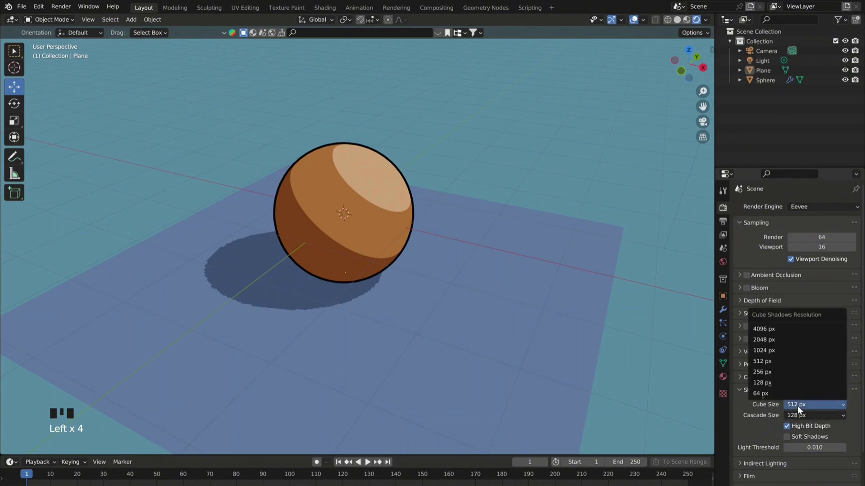
left_click(781, 350)
left_click(802, 416)
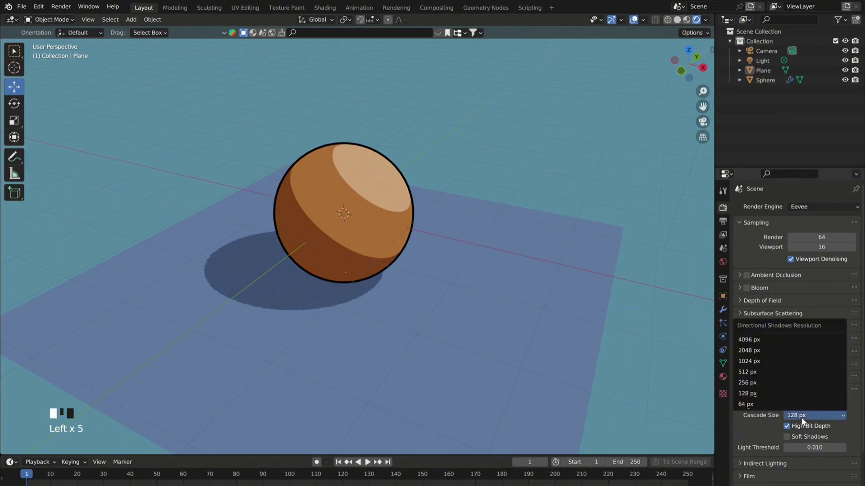
left_click(767, 396)
left_click(799, 403)
left_click(783, 342)
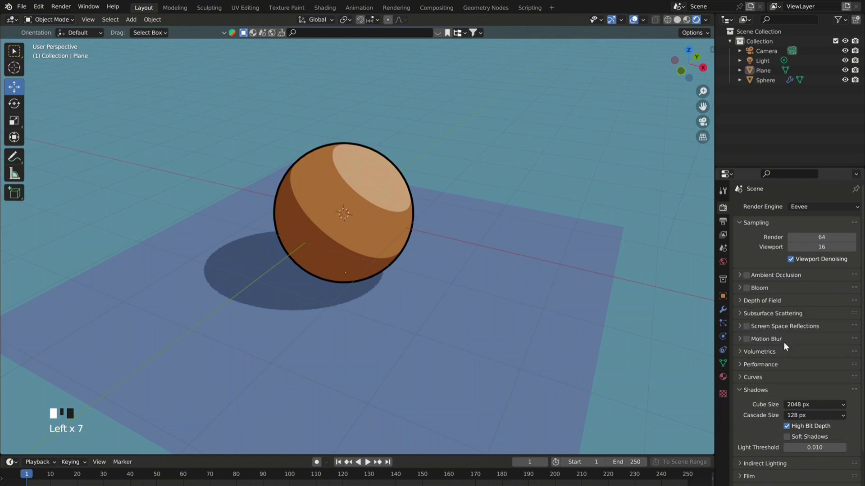
Step: Go back to the plane's material in the Shading workspace and rearrange its nodes to make room before the Material Output
scroll(342, 250, "down", 2)
scroll(345, 280, "up", 7)
mouse_move(347, 296)
middle_mouse_down()
mouse_move(351, 310)
mouse_move(346, 303)
middle_mouse_up()
scroll(344, 305, "up", 2)
left_click(323, 8)
middle_click_drag(338, 182, 282, 181)
scroll(249, 412, "down", 3)
left_click_drag(466, 378, 543, 376)
left_click_drag(119, 423, 375, 405)
left_click(489, 410)
Step: Insert a Mix Color node between the Color Ramp and the Material Output
key("shift+a")
left_click(439, 326)
type("mix")
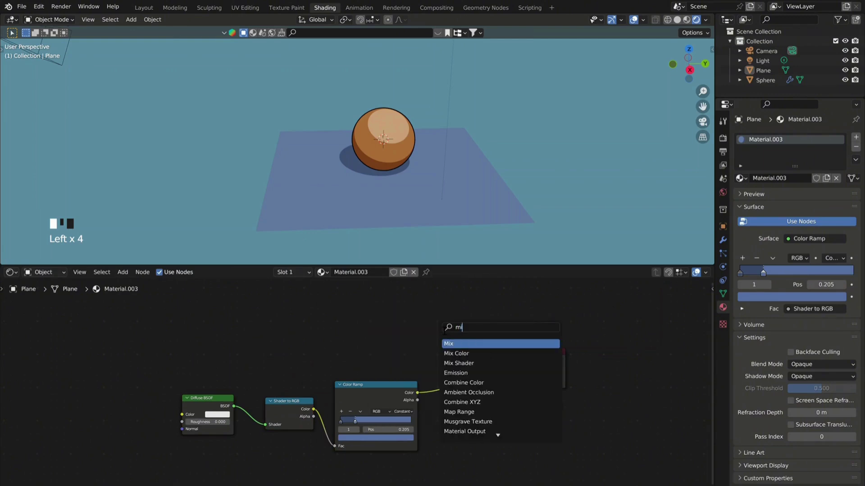
key("Return")
left_click(477, 360)
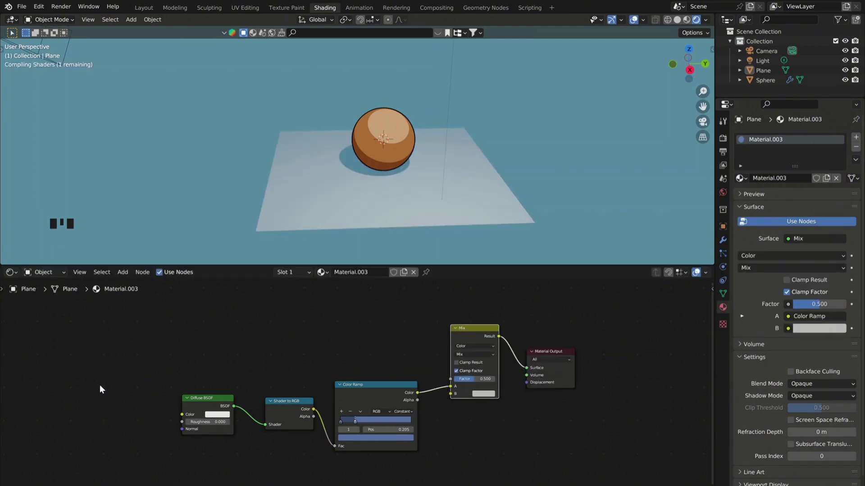
Step: Duplicate the Diffuse BSDF, Shader to RGB and Color Ramp chain, feeding the copy into Mix input A and the original into B
left_click_drag(100, 386, 378, 475)
key("shift+d")
left_click(378, 378)
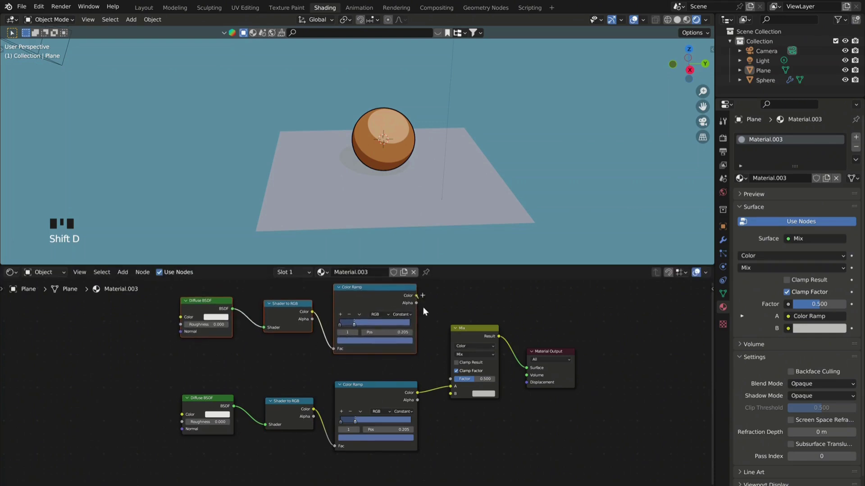
left_click_drag(417, 393, 466, 378)
scroll(441, 407, "down", 2)
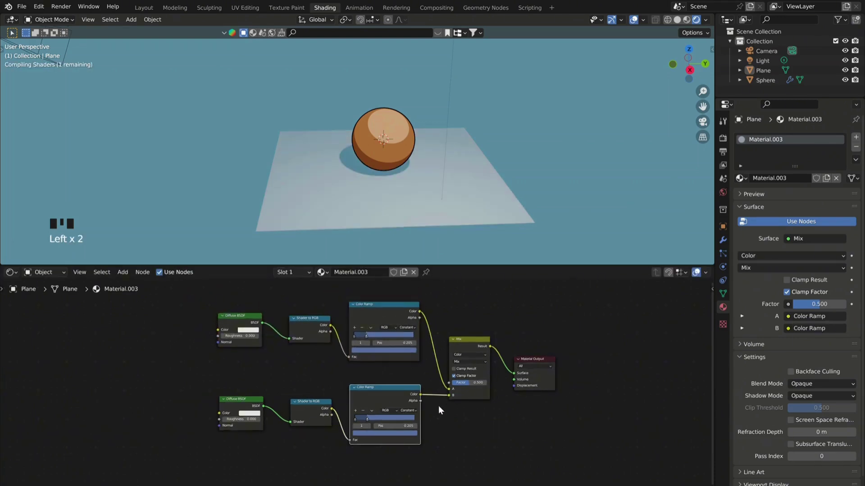
Step: Set the light stop of the duplicated Color Ramp to white, hex FFFFFF
scroll(412, 353, "up", 2)
scroll(362, 341, "up", 1)
left_click(370, 352)
left_click_drag(378, 335, 396, 334)
left_click_drag(402, 254, 402, 248)
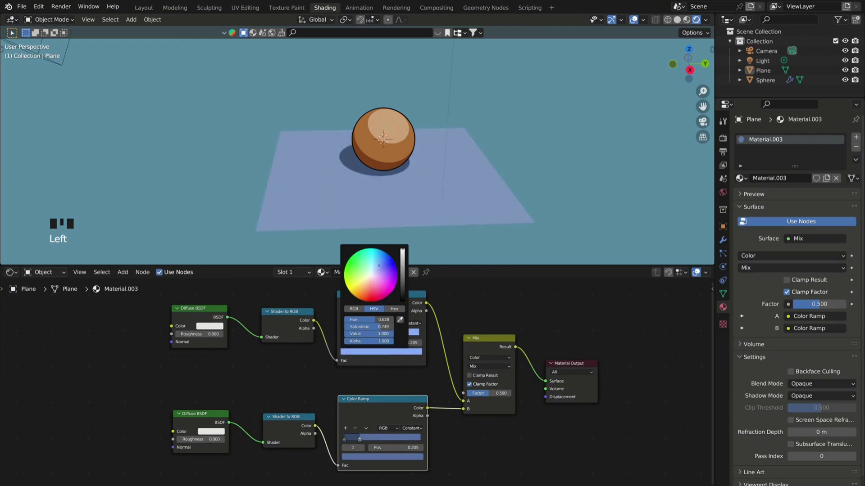
left_click(399, 310)
type("ffff")
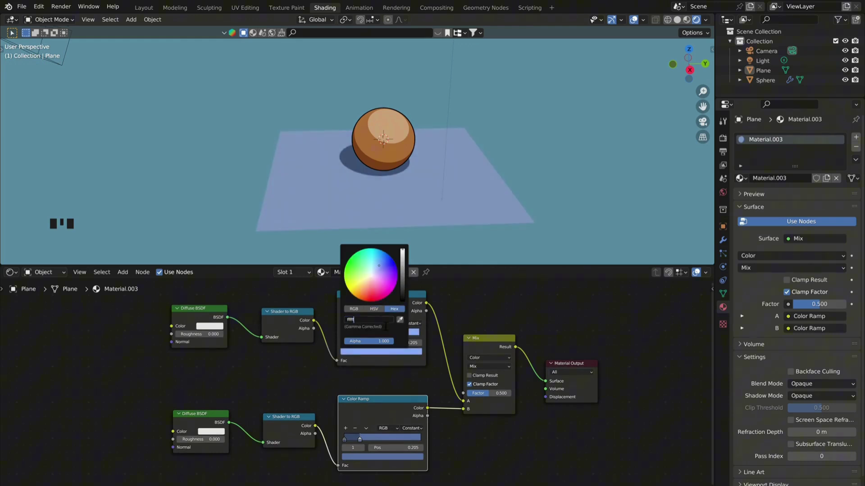
type("ff")
key("Return")
Step: Change the Mix node's blending mode to Multiply and raise its factor to 1.000
middle_click_drag(365, 183, 405, 193)
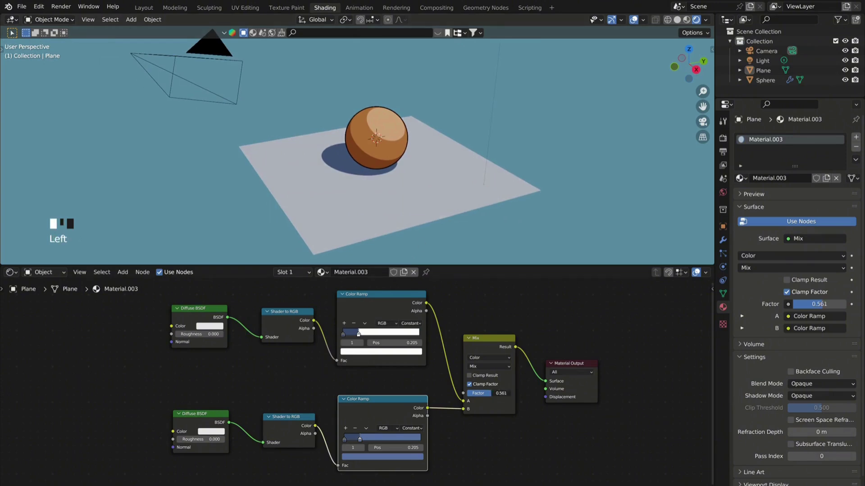
mouse_move(491, 394)
left_mouse_down()
mouse_move(511, 393)
mouse_move(501, 393)
left_mouse_up()
left_click(492, 367)
left_click(491, 366)
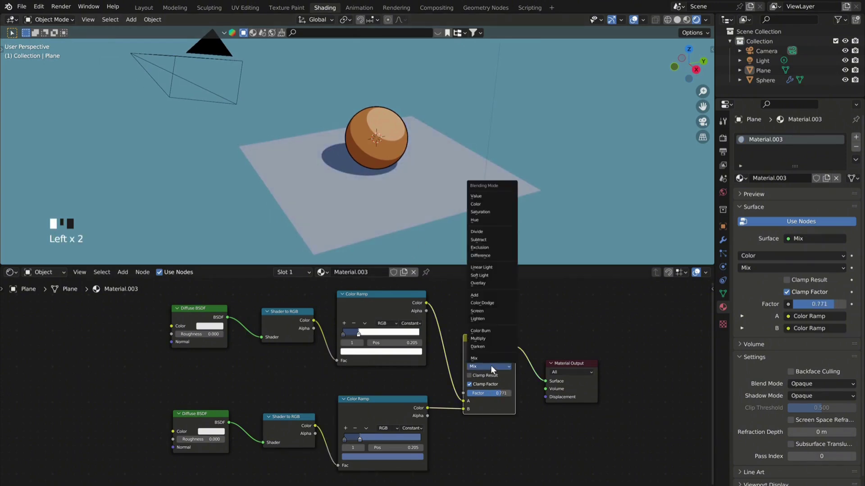
left_click(492, 339)
left_click_drag(489, 393, 511, 393)
Step: Recolor the shadow stop of the duplicated Color Ramp, adjusting brightness and hue to tint the shadow on the plane
left_click(357, 352)
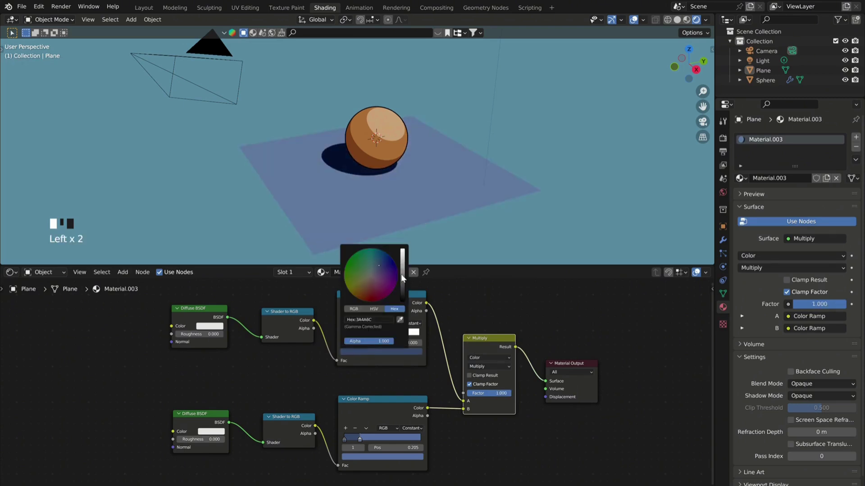
left_click_drag(402, 276, 402, 249)
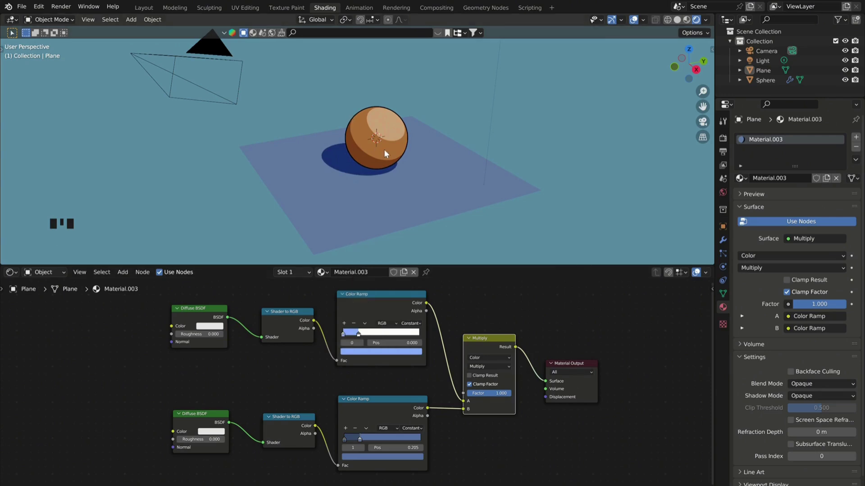
middle_click_drag(384, 149, 327, 178)
scroll(326, 177, "up", 1)
left_click(392, 352)
left_click(371, 275)
mouse_move(402, 249)
left_mouse_down()
mouse_move(402, 280)
mouse_move(402, 255)
mouse_move(402, 267)
mouse_move(346, 279)
left_mouse_up()
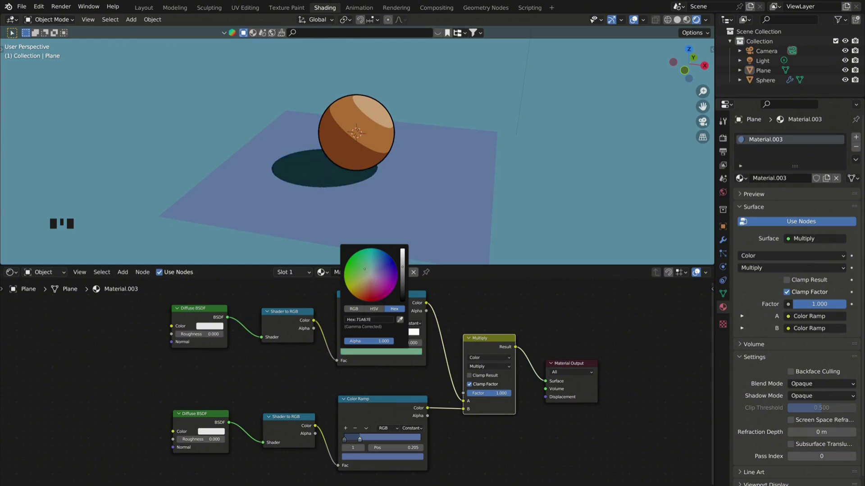
mouse_move(403, 269)
left_mouse_down()
mouse_move(403, 252)
mouse_move(402, 266)
left_mouse_up()
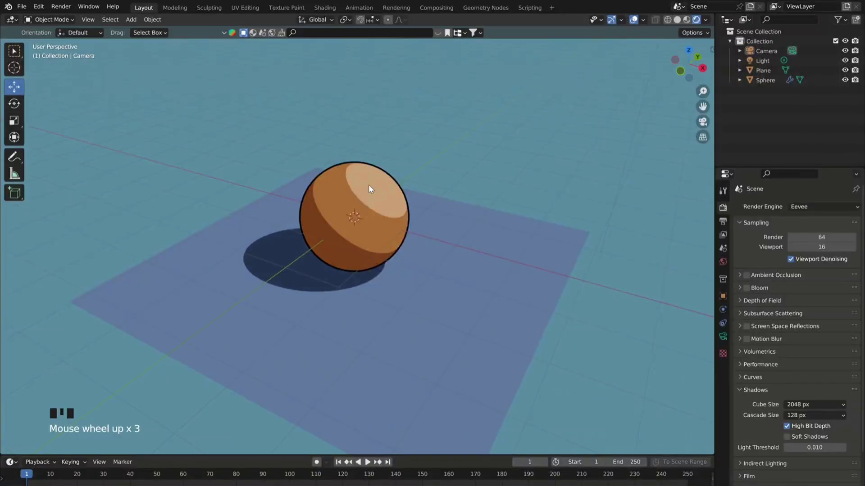
Step: Add a cube-shaped empty around the sphere
key("shift+a")
mouse_move(368, 185)
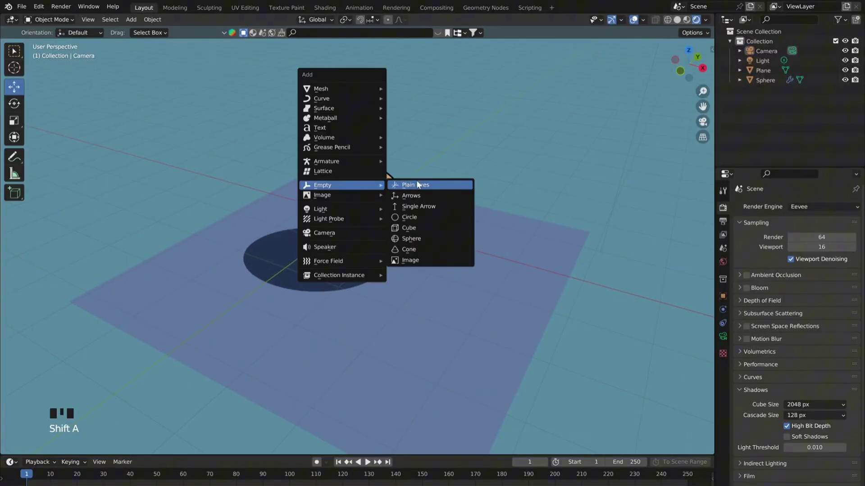
left_click(415, 229)
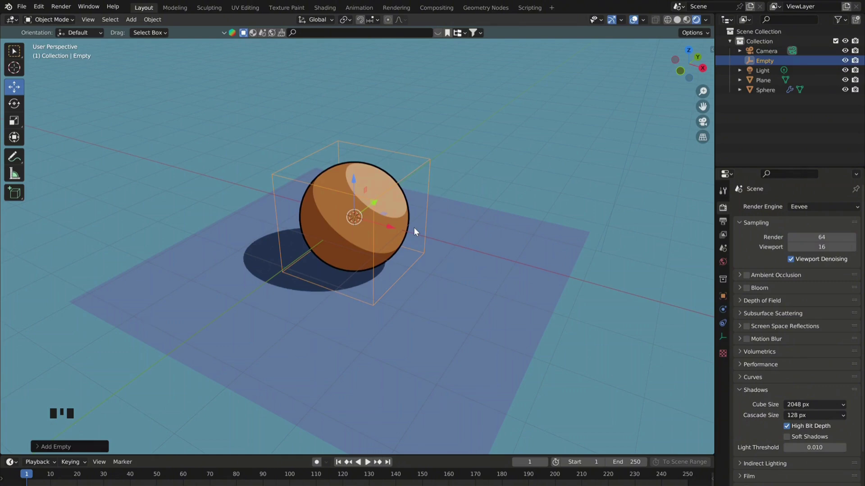
Step: Parent the camera to the cube empty using the Object parent type
scroll(369, 174, "down", 4)
middle_click_drag(369, 175, 341, 220)
scroll(382, 181, "down", 3)
scroll(341, 221, "down", 6)
scroll(279, 237, "up", 6)
left_click(279, 238)
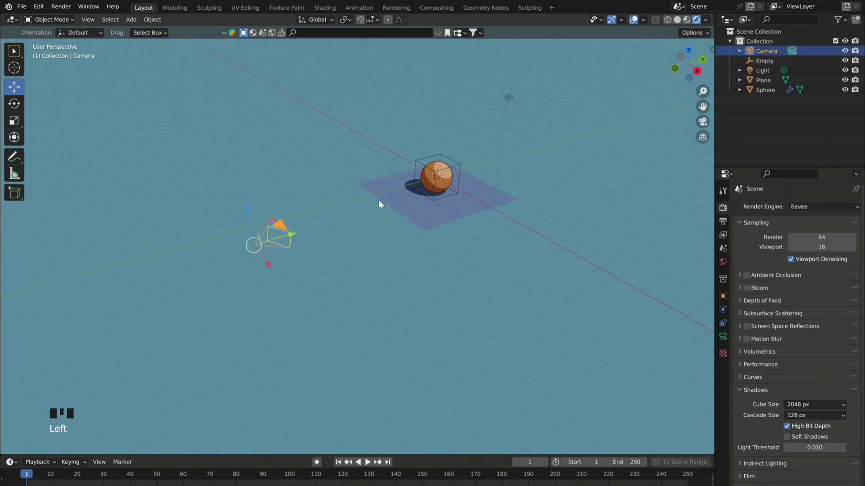
scroll(379, 201, "up", 2)
left_click(722, 310)
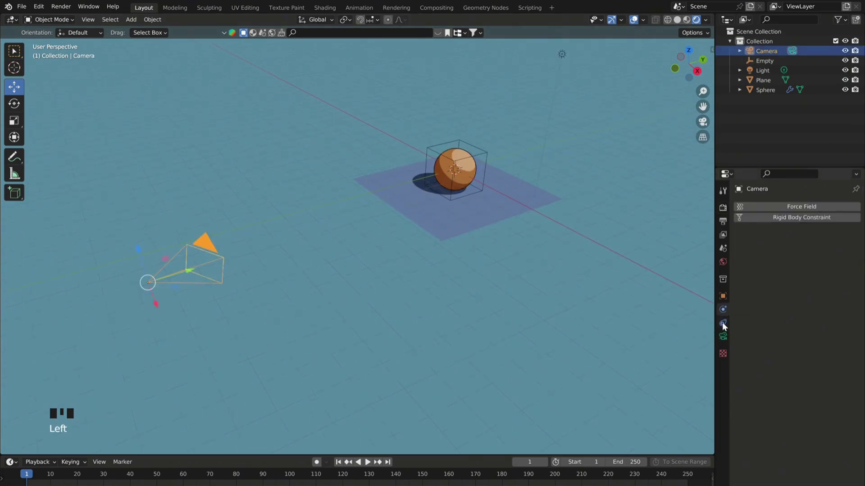
left_click(722, 322)
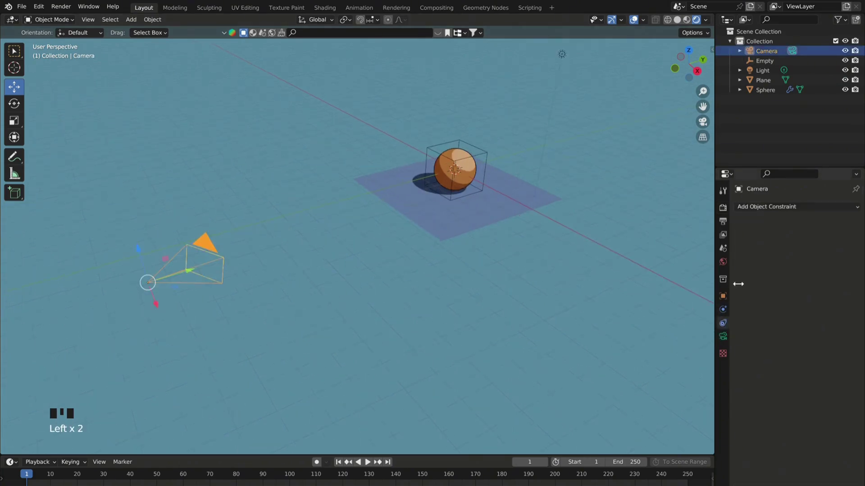
left_click(480, 150, "shift")
right_click(331, 190)
mouse_move(346, 264)
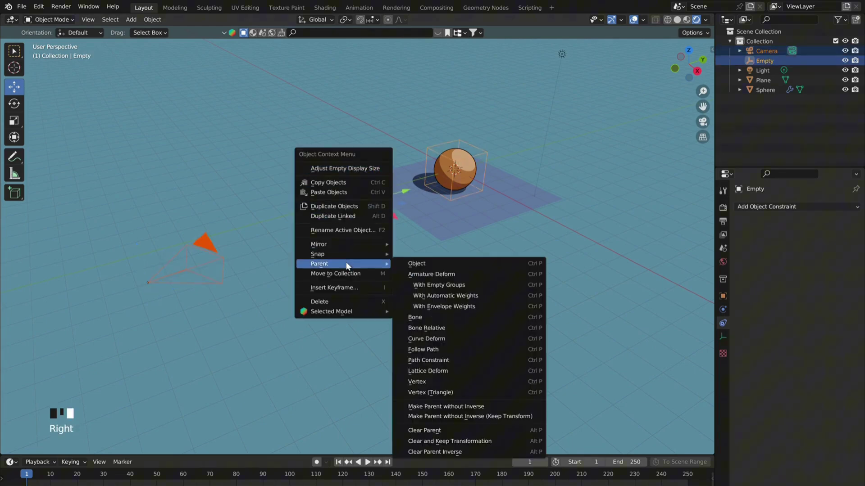
left_click(416, 263)
left_click(416, 264)
Step: Rotate the cube empty around the global Z axis to swing the camera around the sphere
left_click(452, 174)
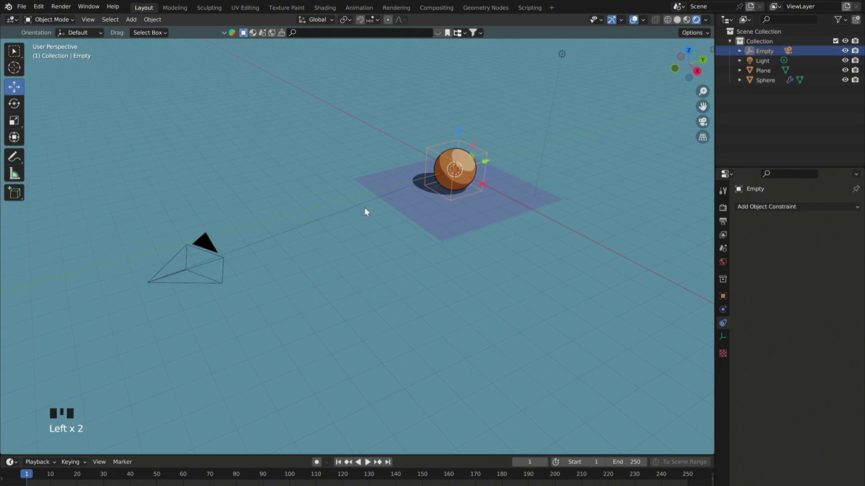
scroll(387, 203, "down", 3)
middle_click_drag(406, 193, 560, 187)
key("r")
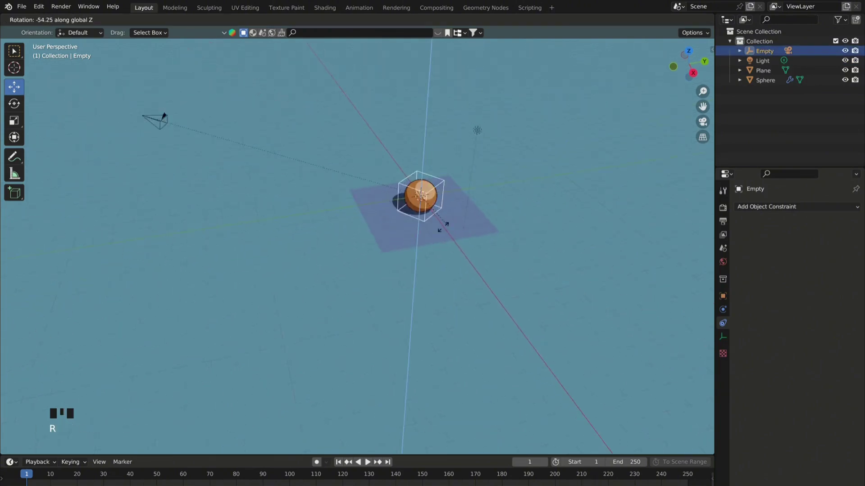